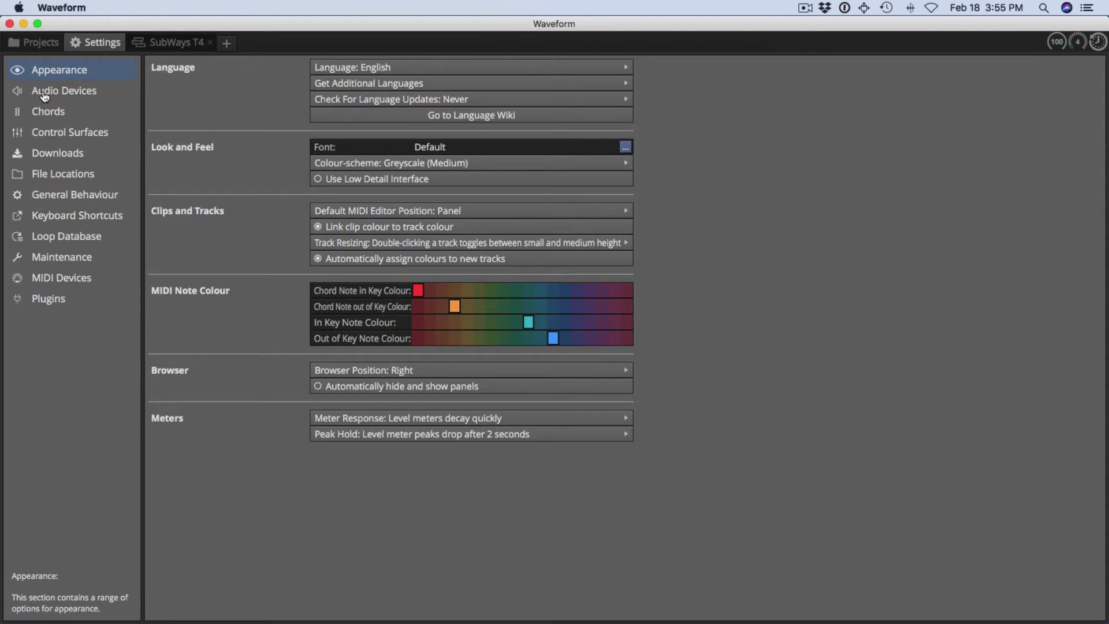
- Step through the Chords, Downloads and File Locations settings pages
click(47, 113)
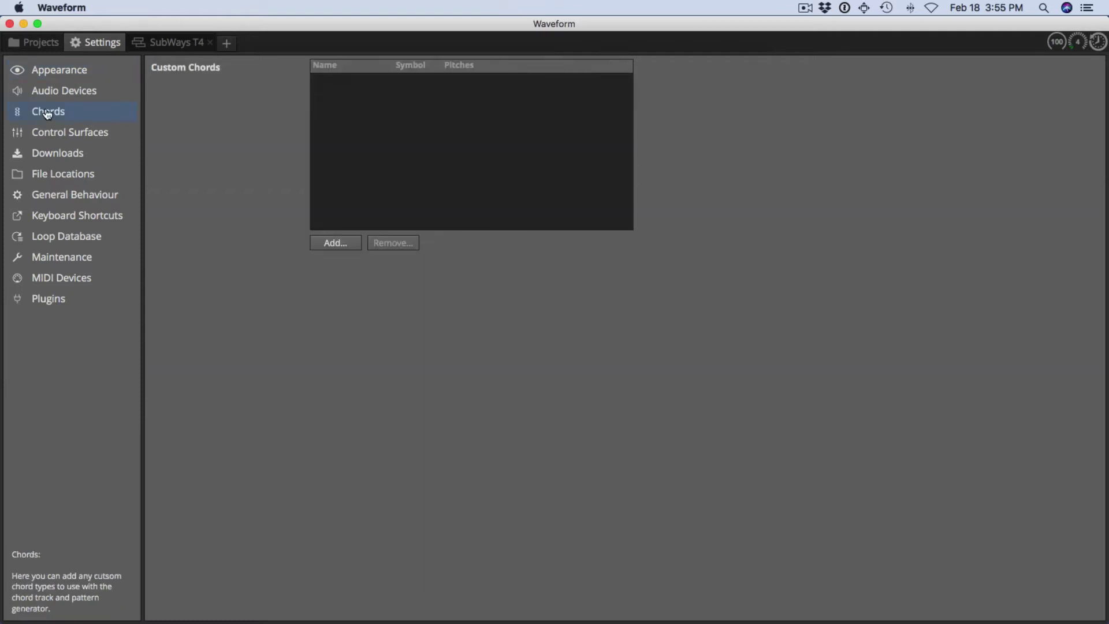
click(63, 157)
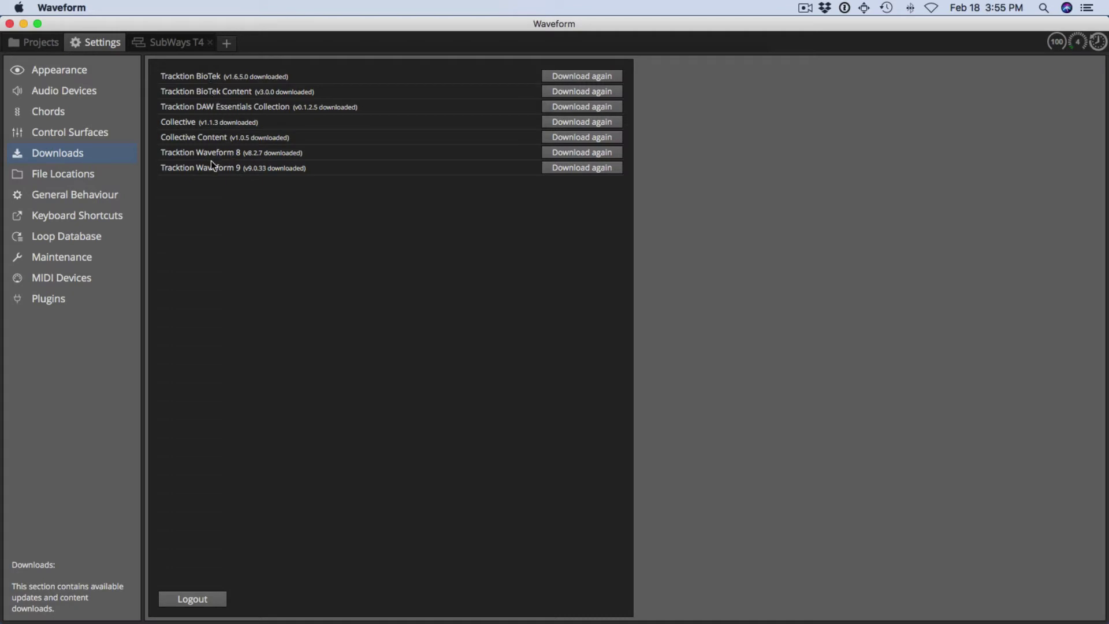
click(88, 174)
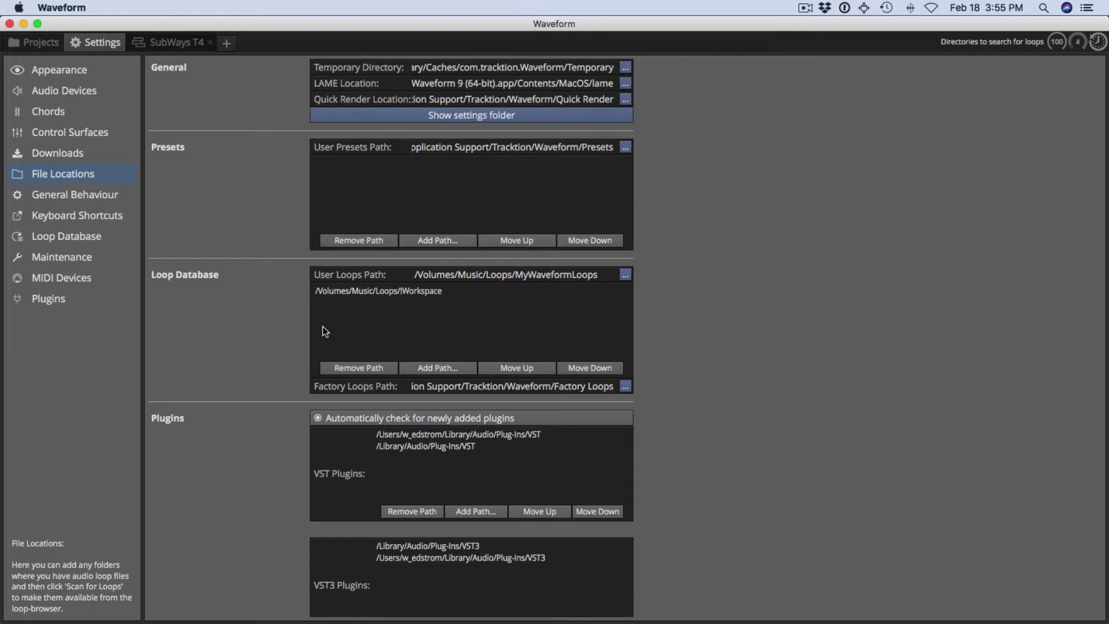
- Reveal the settings folder in a larger Finder window and open Templates, showing Blank.trkarch
click(495, 116)
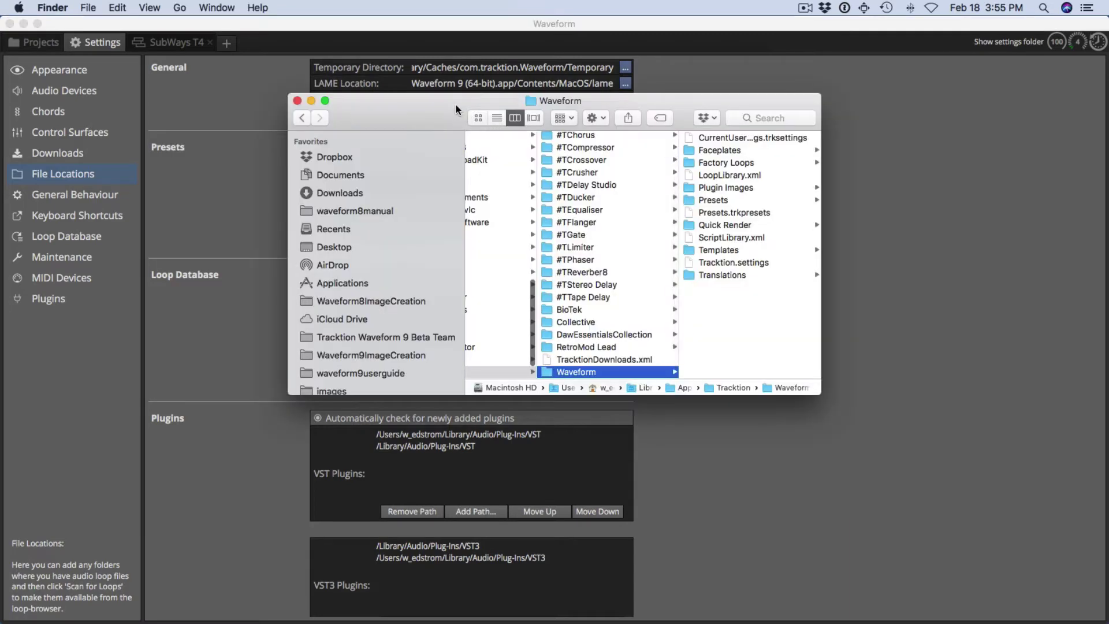
drag(456, 105, 185, 62)
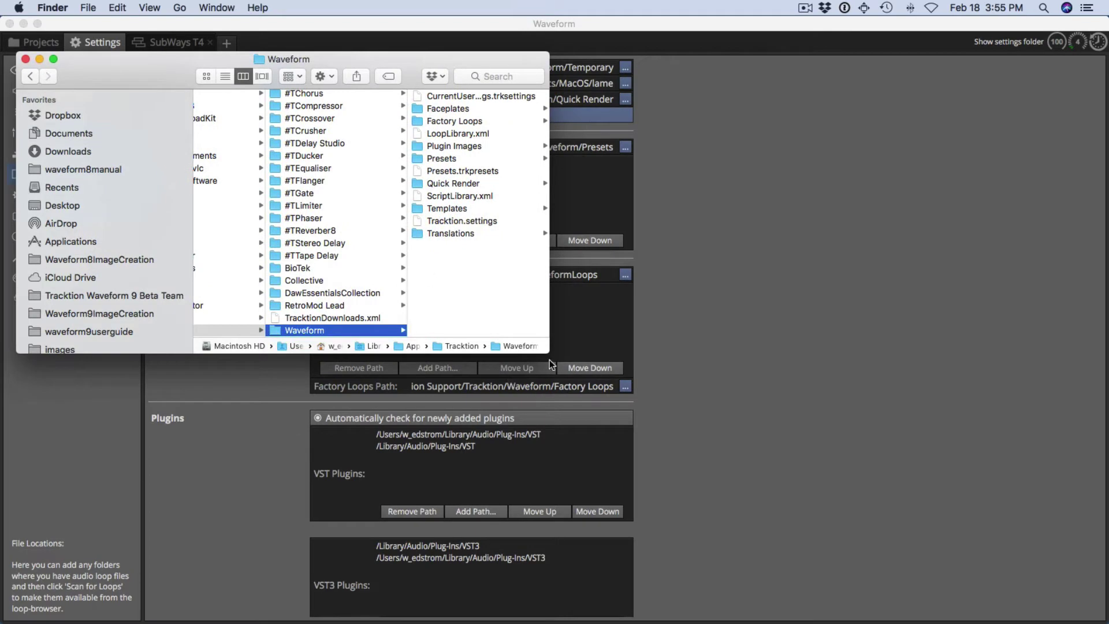
drag(549, 353, 716, 488)
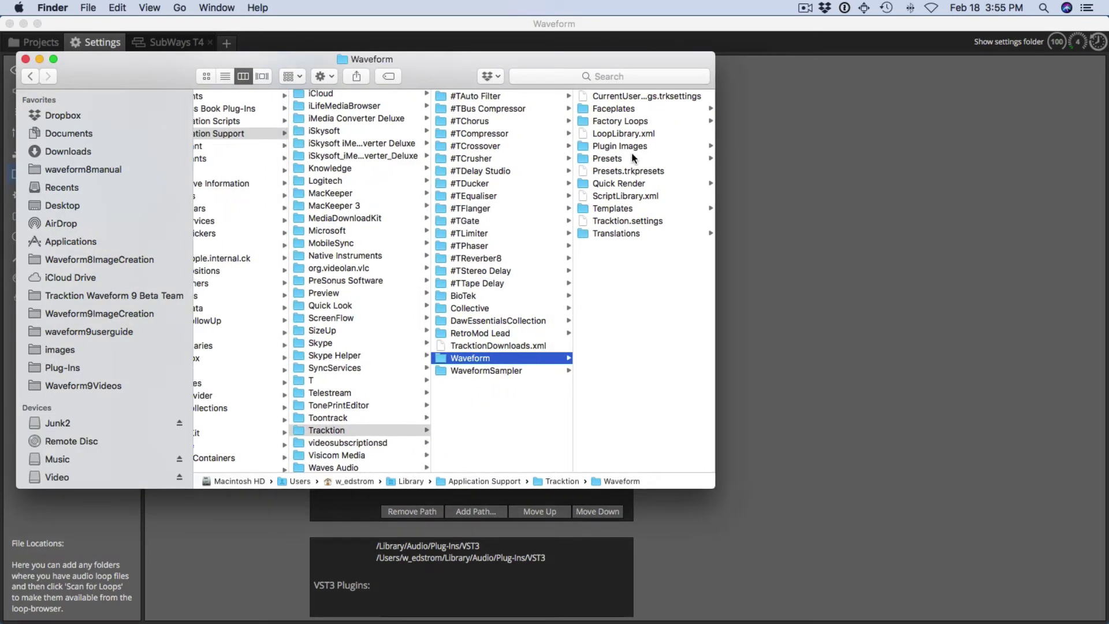
click(619, 209)
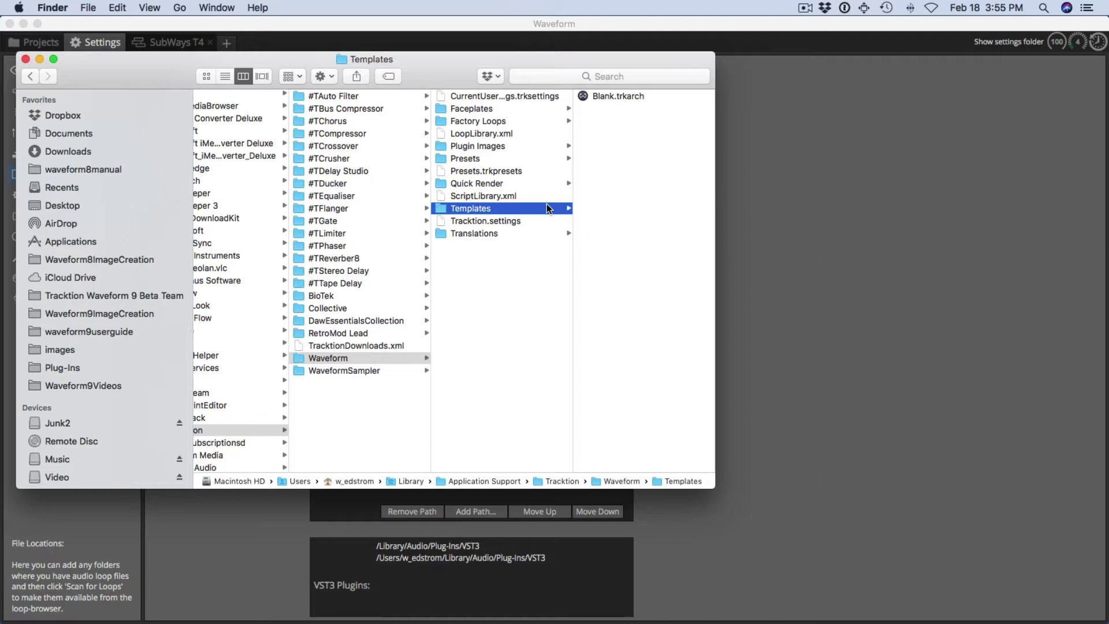
- Close Finder, then go from General Behaviour to the Keyboard Shortcuts settings page
click(26, 59)
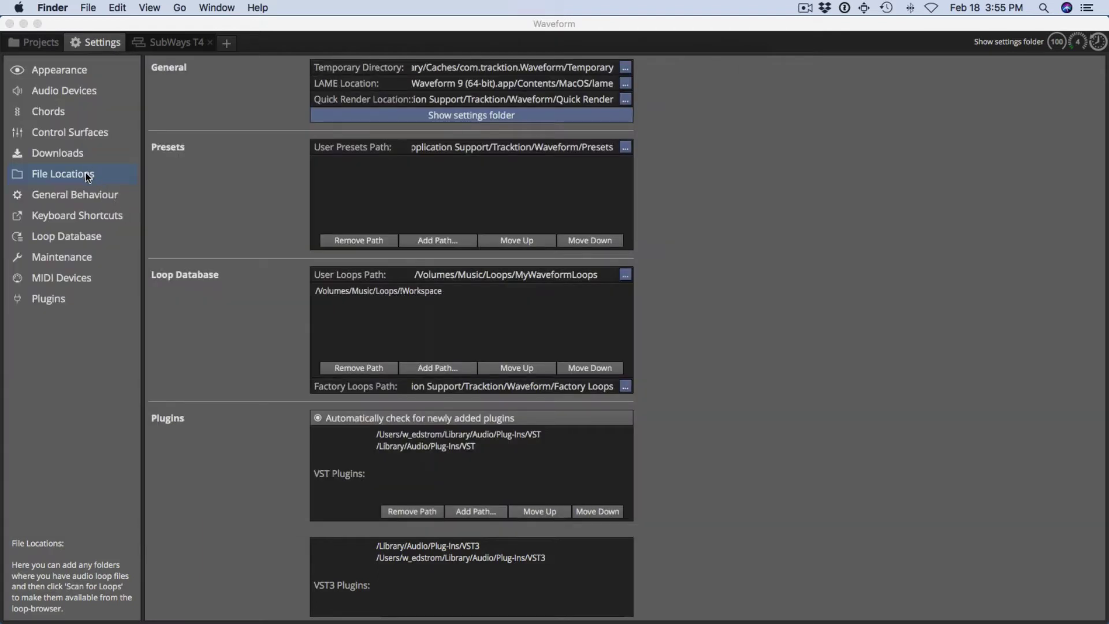
click(82, 194)
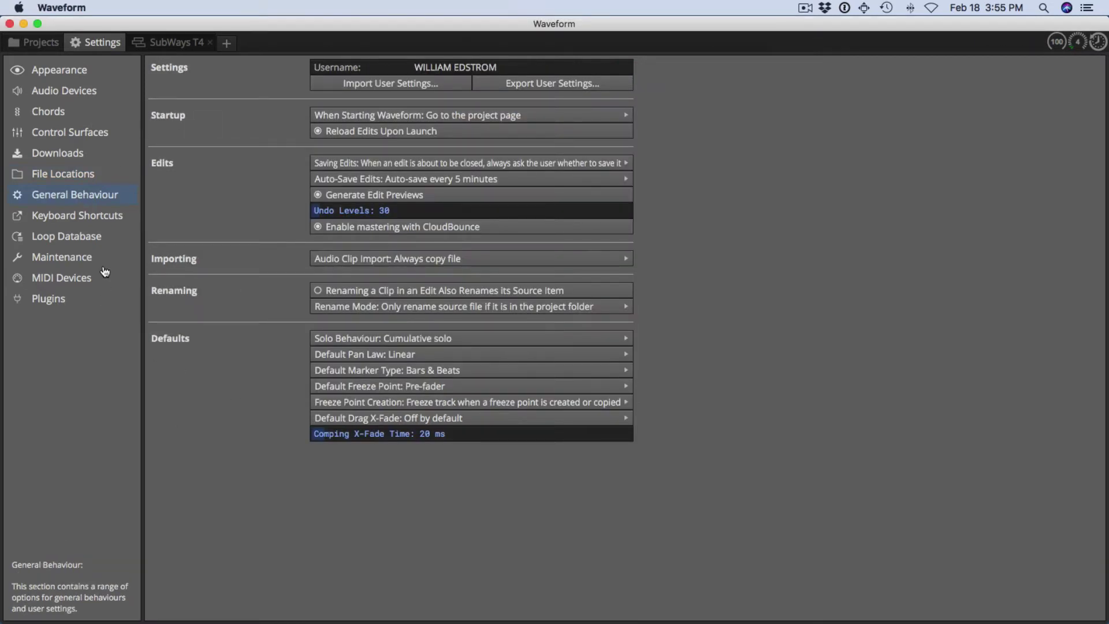
click(80, 219)
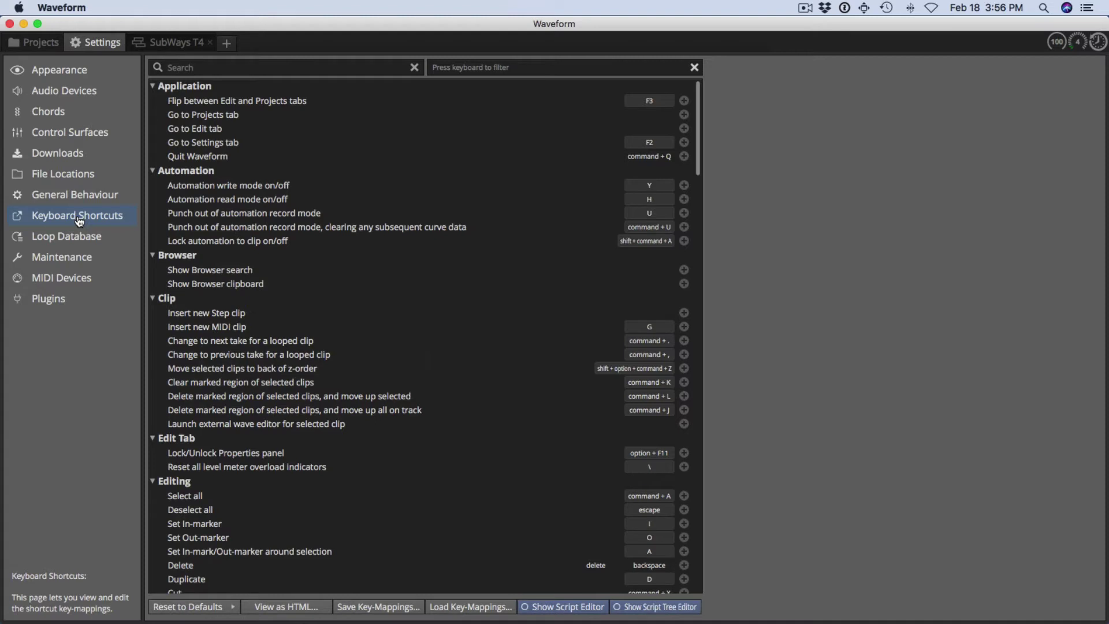
- Search the shortcut list for 'zoom' and select the Zoom in fast command
click(218, 68)
text(zoom)
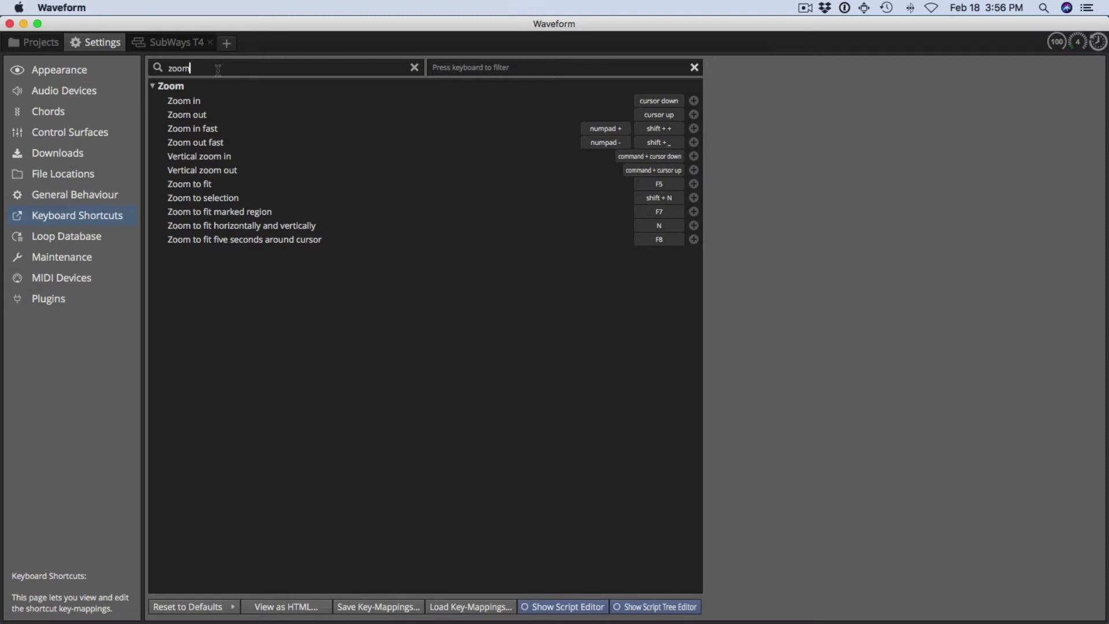
click(170, 131)
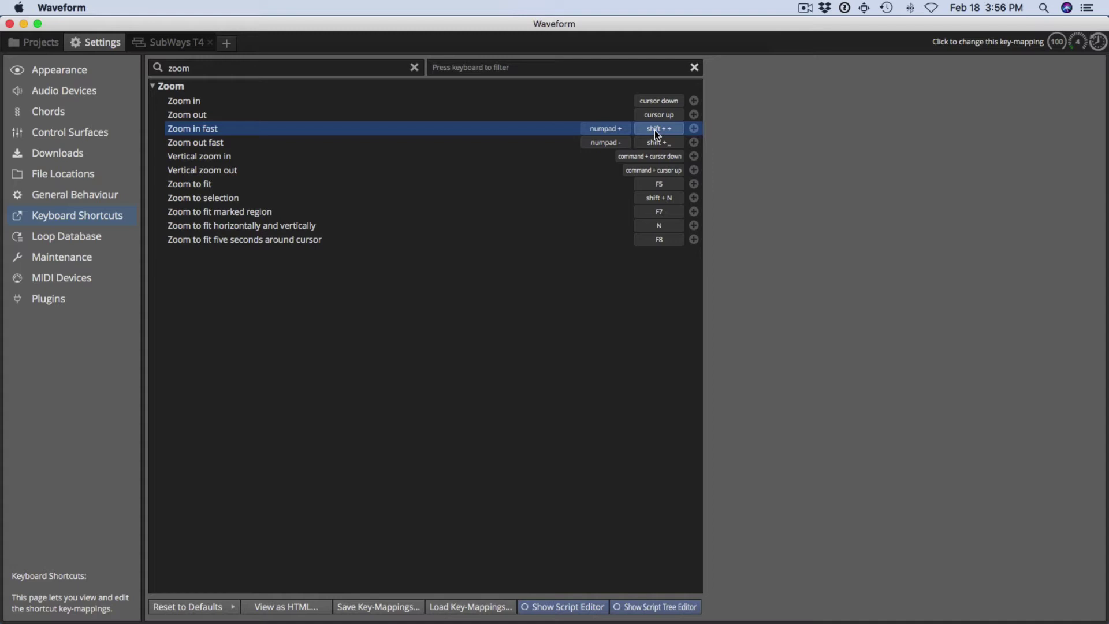
- Switch to SubWays T4, zoom in on the middle bars, and select the Aux Return clip
click(179, 49)
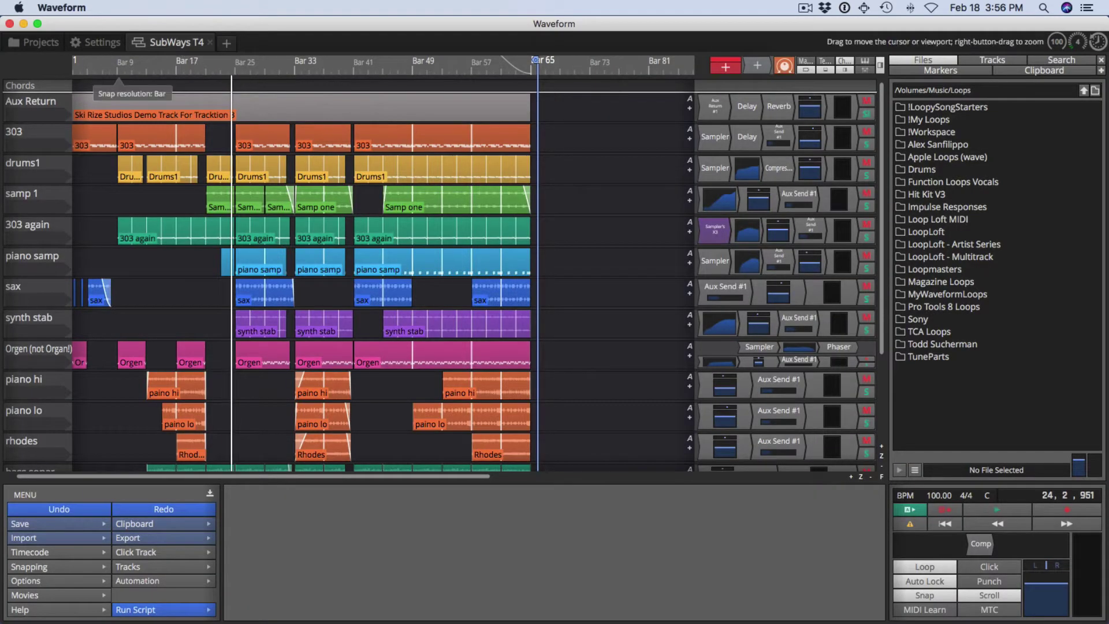
drag(232, 68, 269, 74)
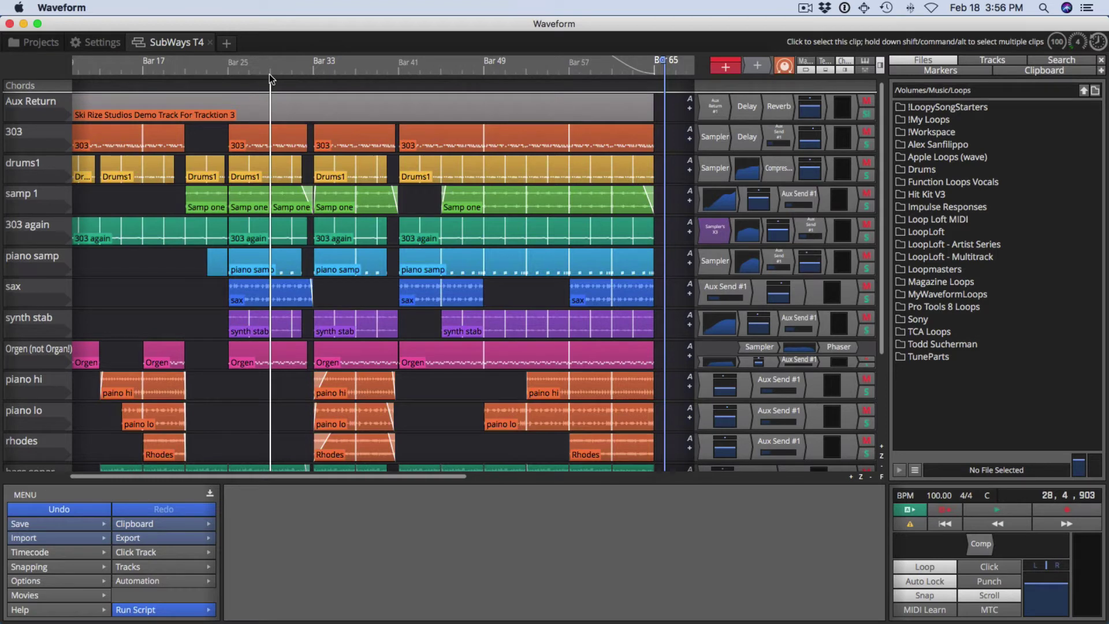
key(Down)
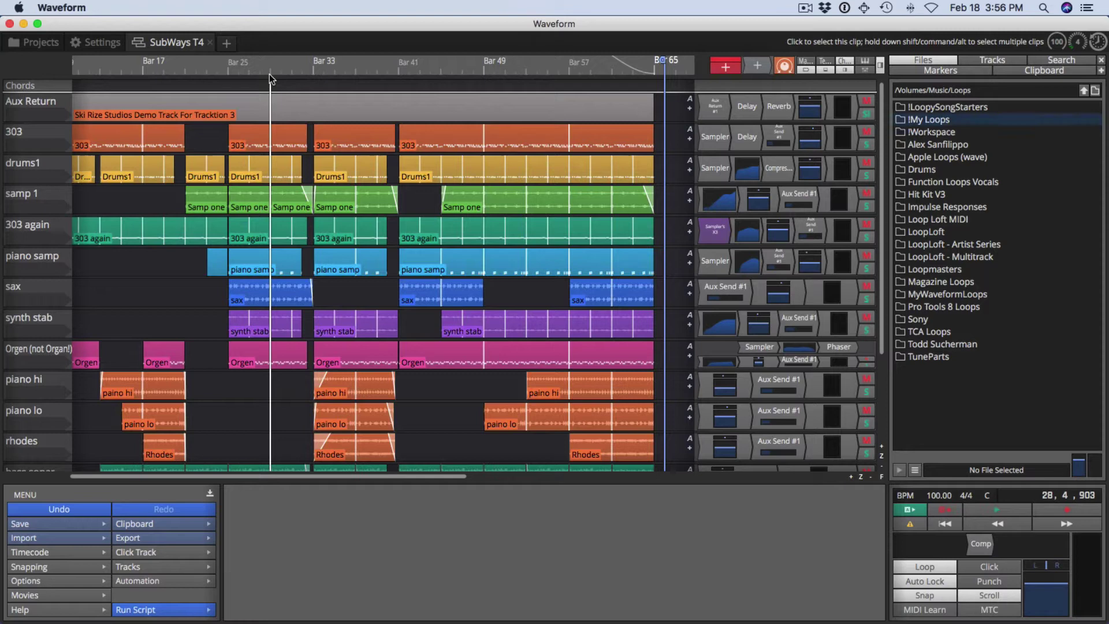
key(Up)
click(269, 104)
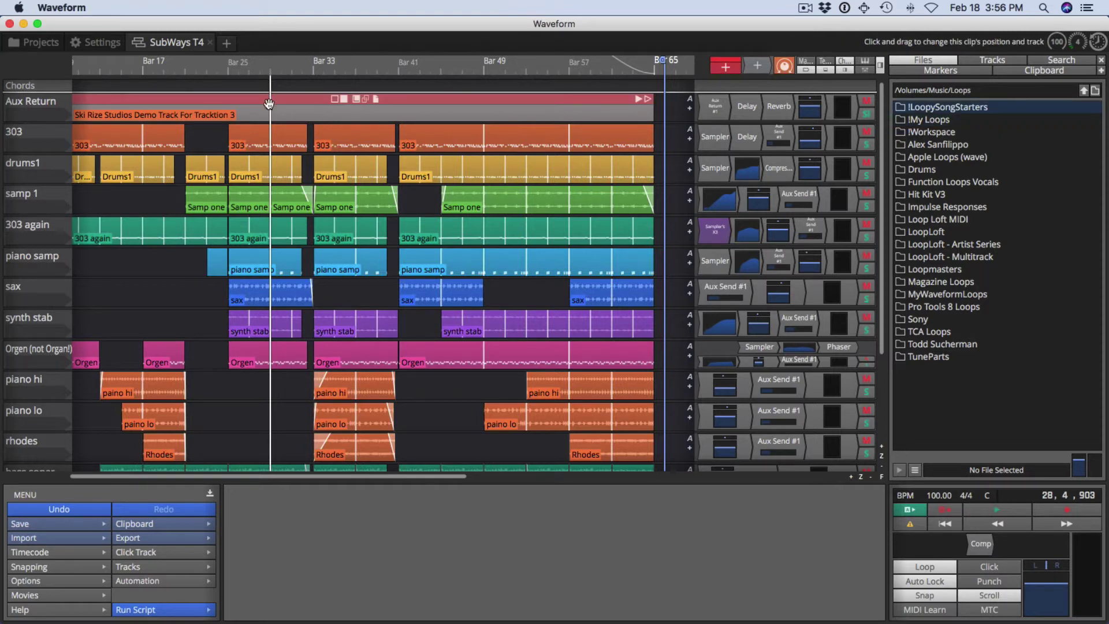
- Zoom the timeline in and out with the scroll wheel
scroll(269, 104, up, 3)
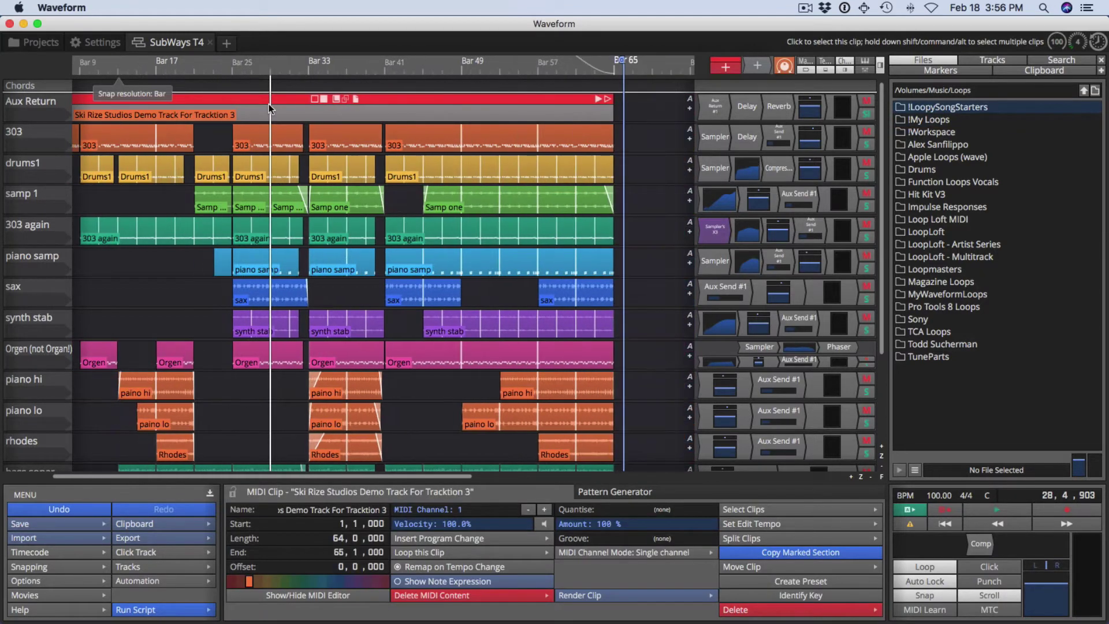
scroll(268, 104, down, 3)
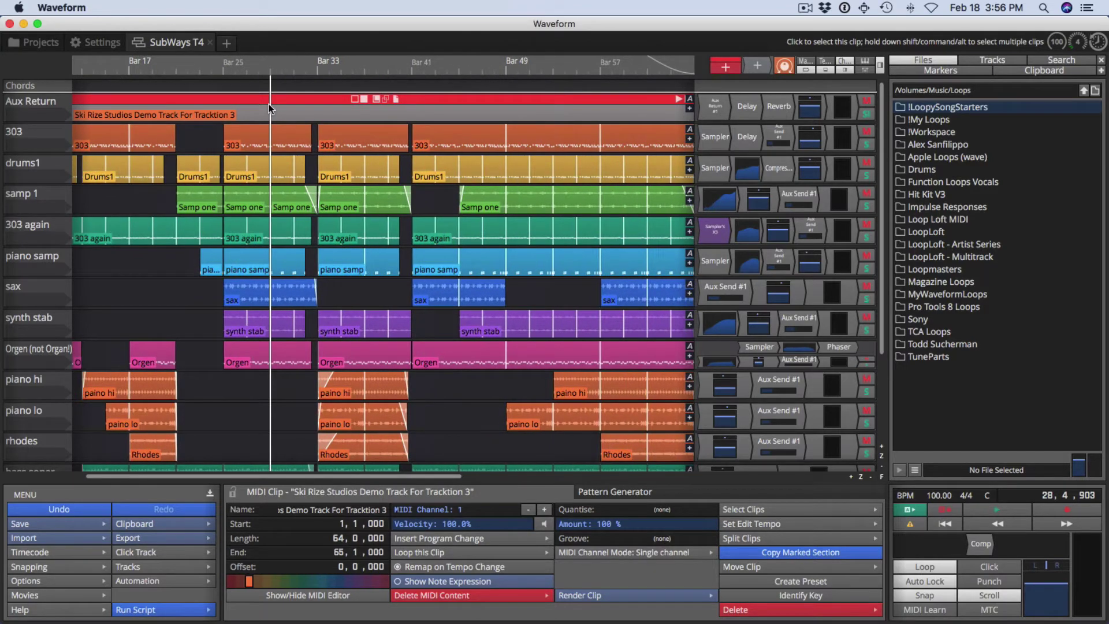
scroll(269, 104, up, 3)
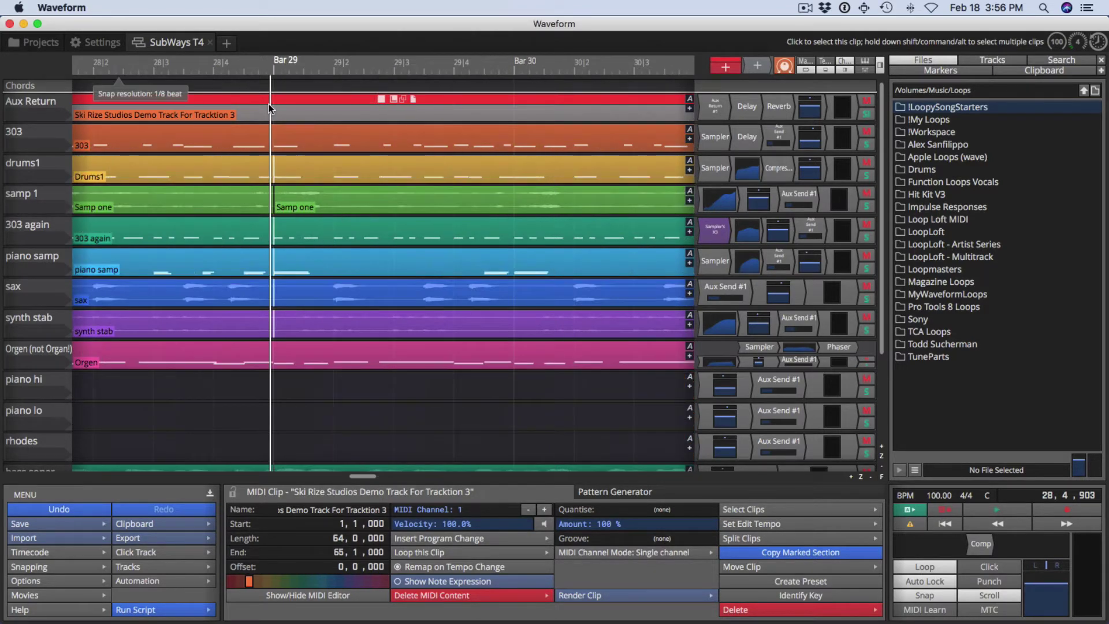
scroll(269, 104, up, 15)
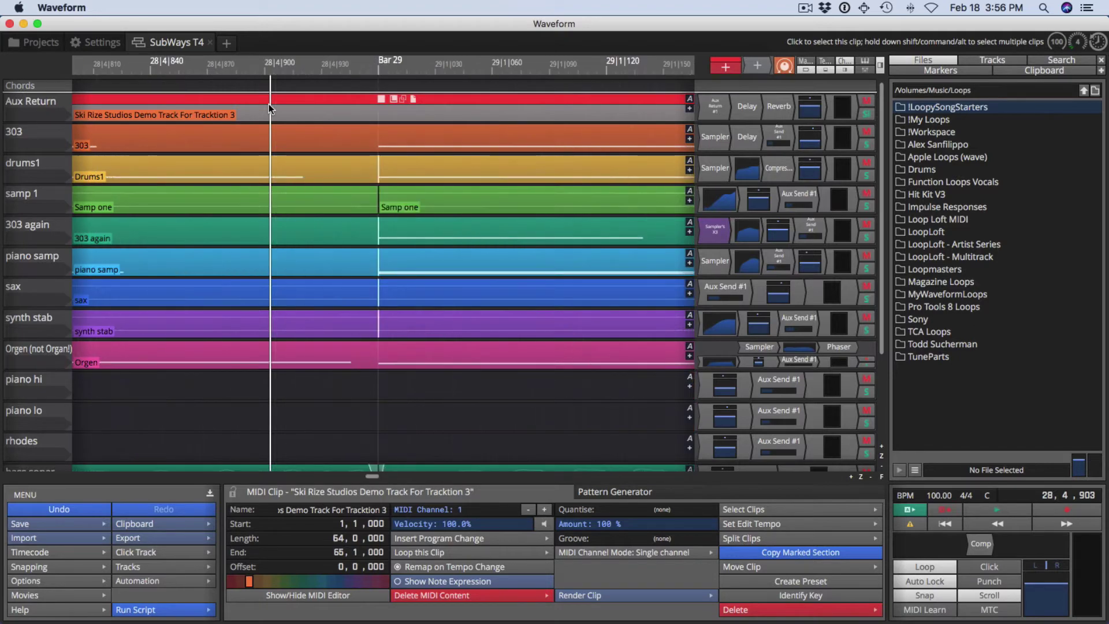
scroll(269, 104, down, 10)
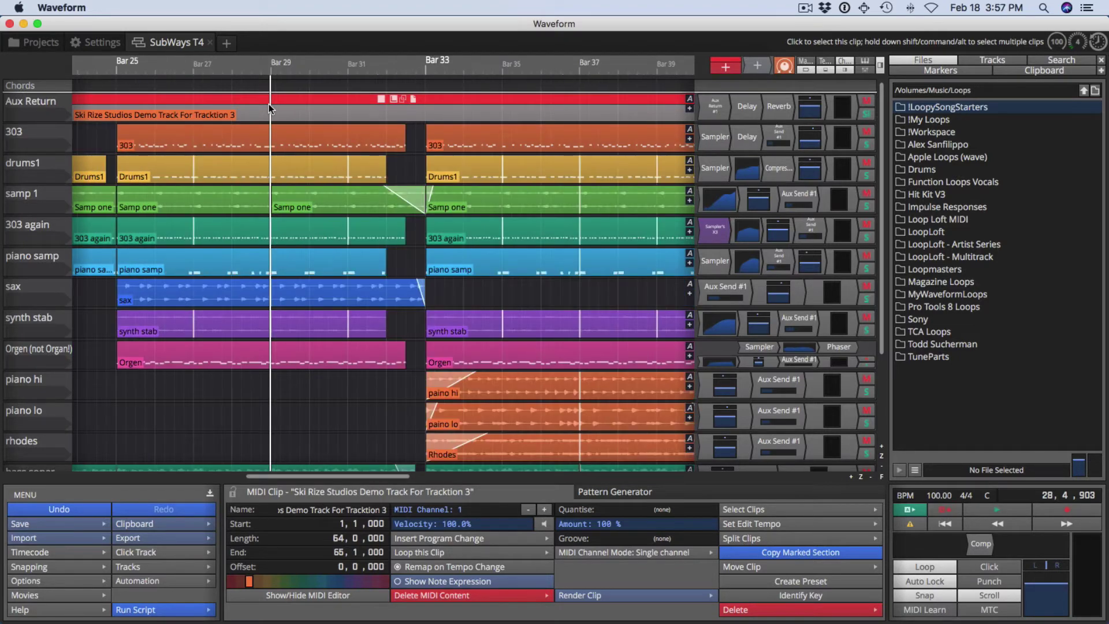
scroll(268, 104, up, 20)
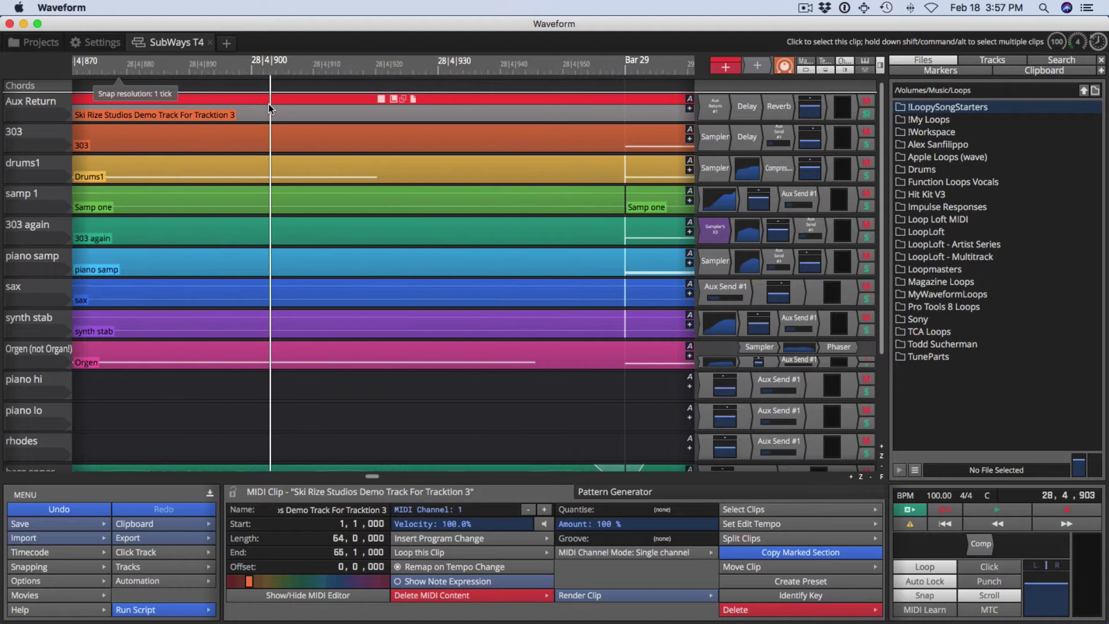
- Zoom and scroll sideways along the arrangement timeline
scroll(176, 390, down, 15)
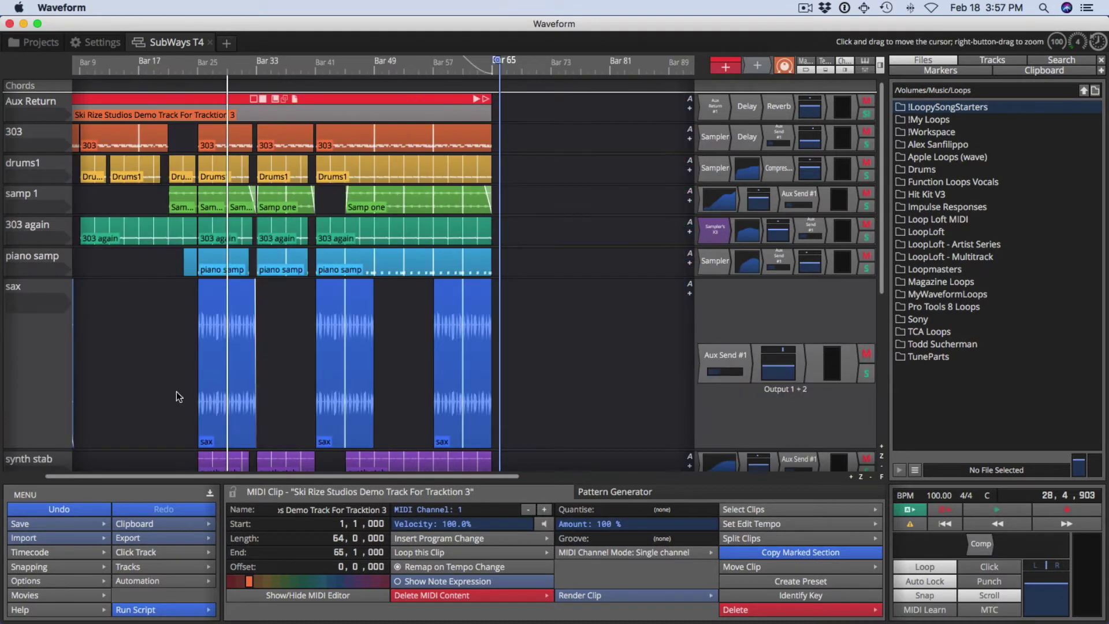
scroll(175, 391, up, 12)
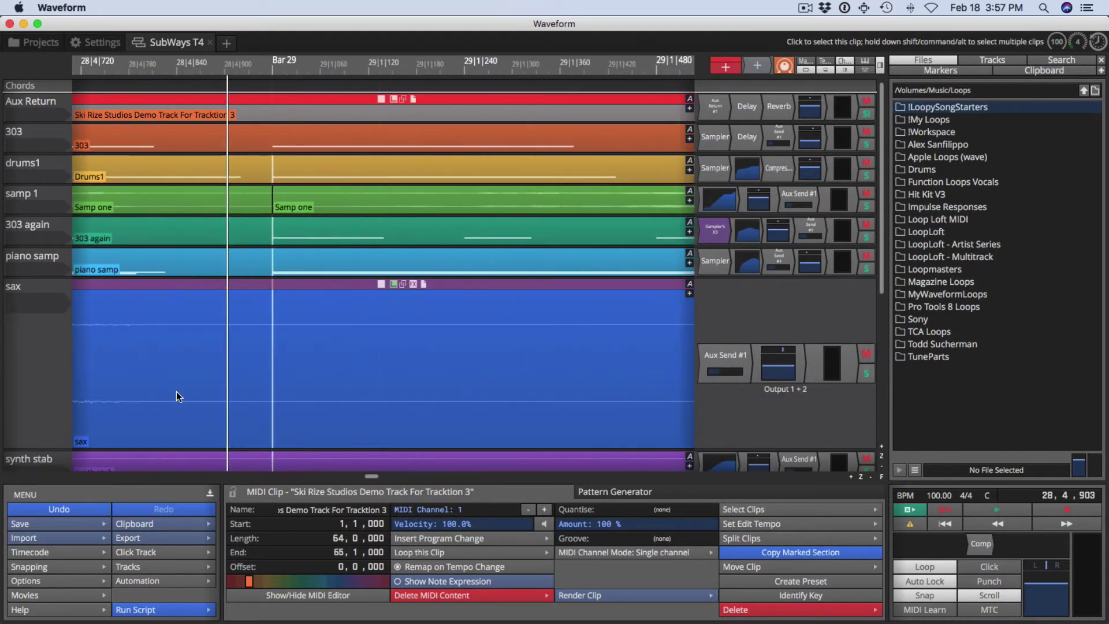
scroll(176, 390, right, 10)
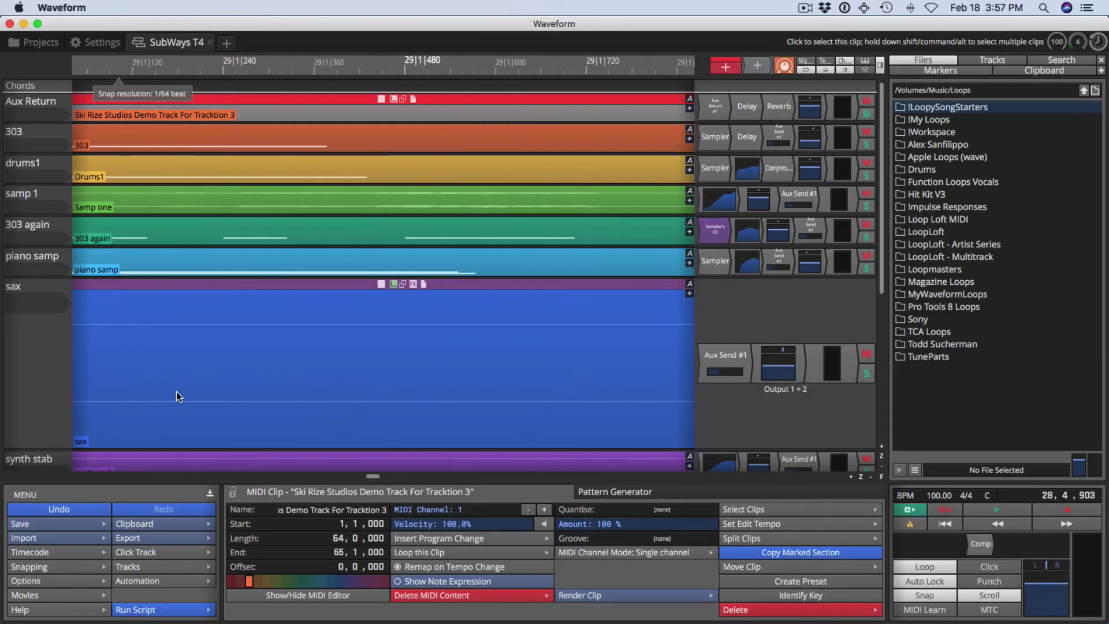
scroll(176, 391, right, 5)
scroll(176, 390, down, 2)
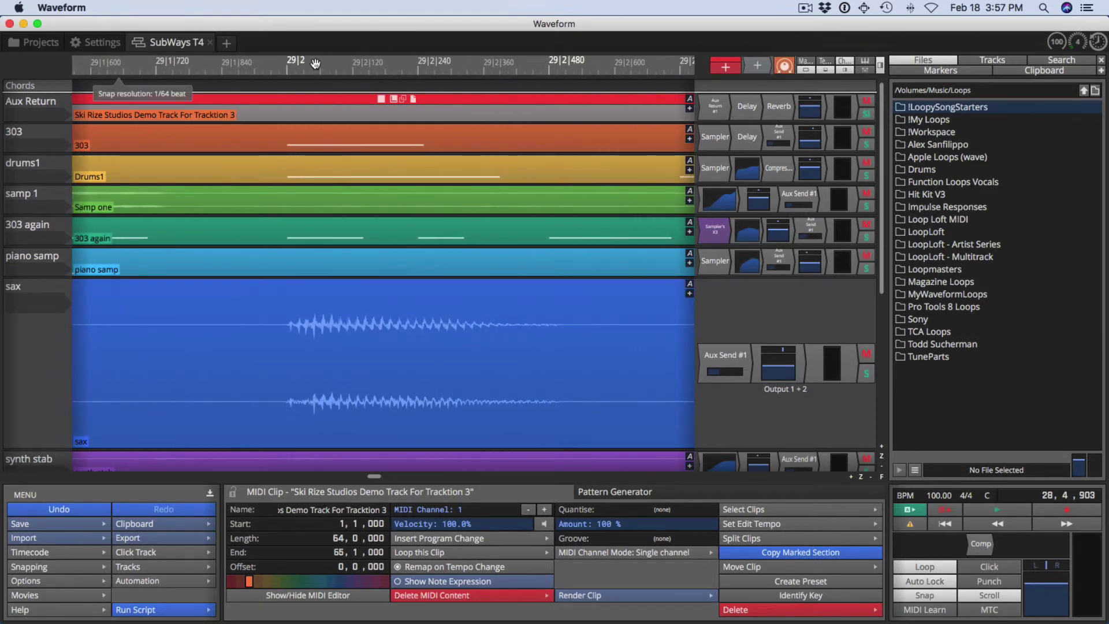
- Place the playhead at 29|2 and zoom around it until bars 25–36 are visible
click(289, 92)
scroll(289, 92, up, 3)
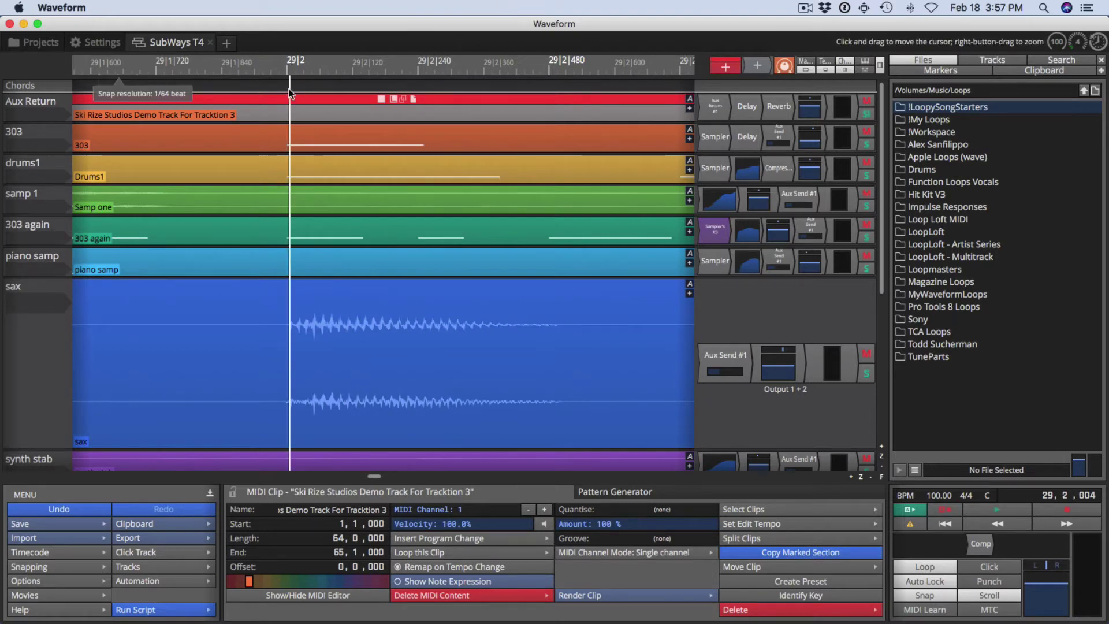
scroll(289, 92, down, 4)
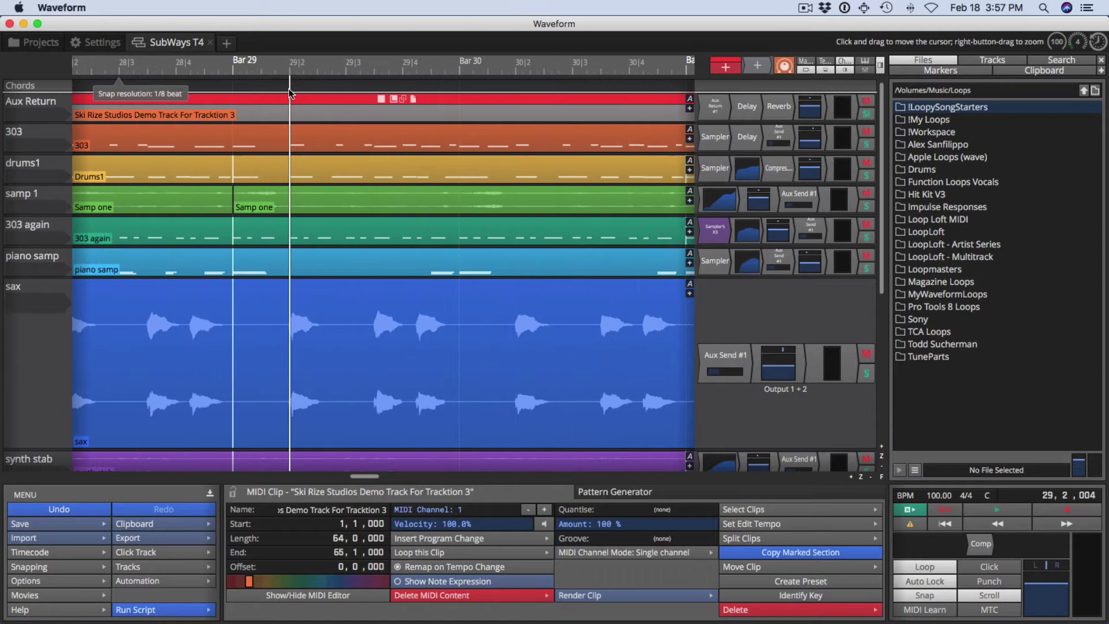
scroll(290, 92, up, 4)
scroll(290, 92, down, 5)
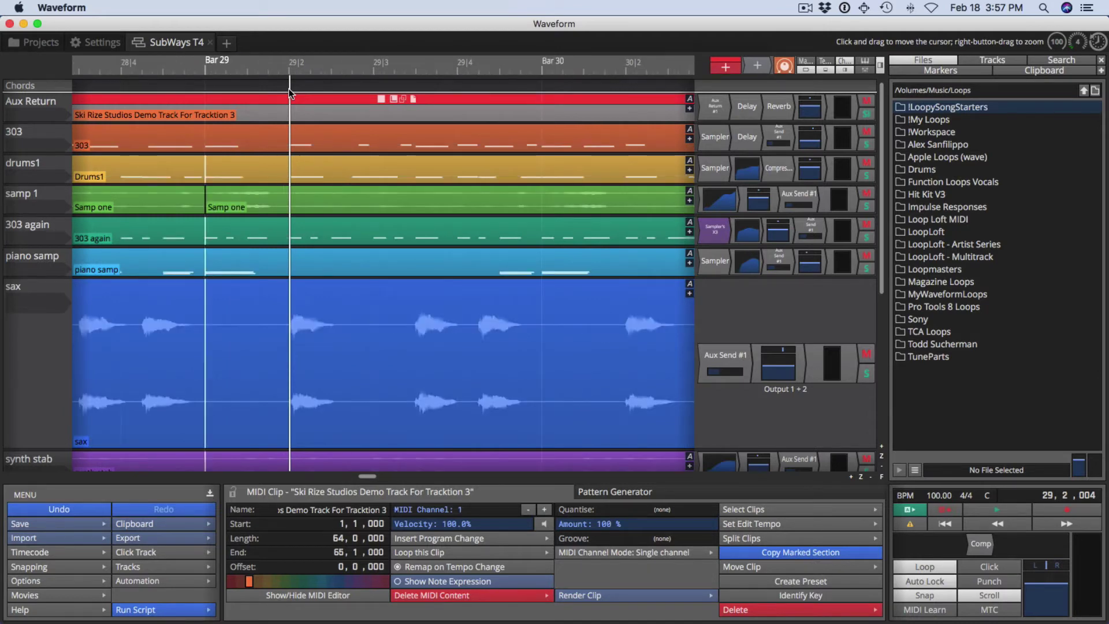
scroll(290, 92, down, 2)
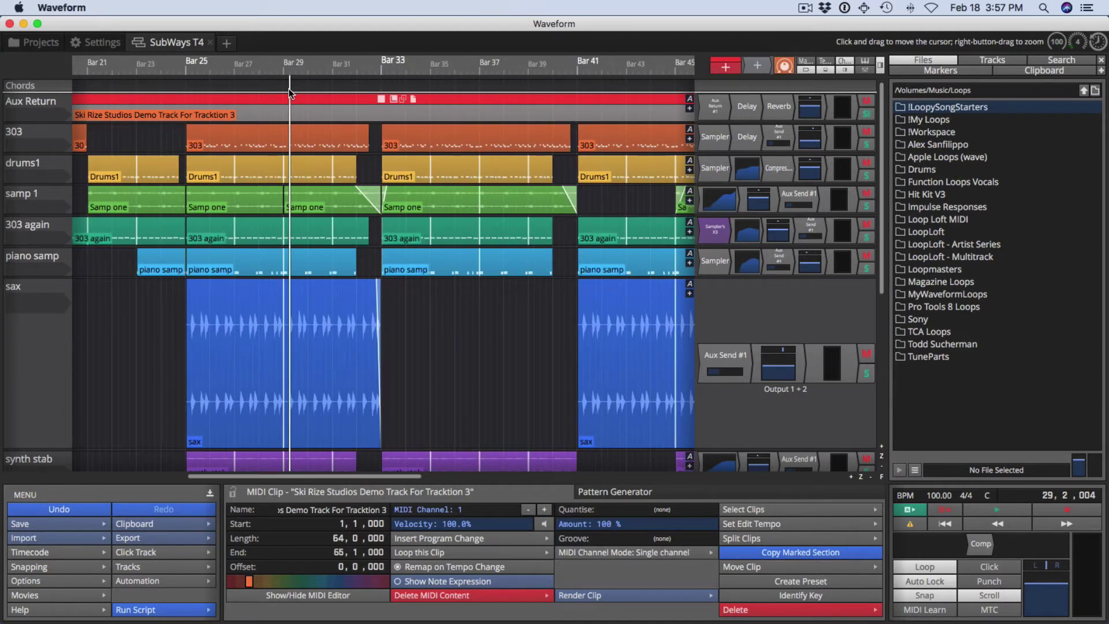
scroll(289, 92, up, 7)
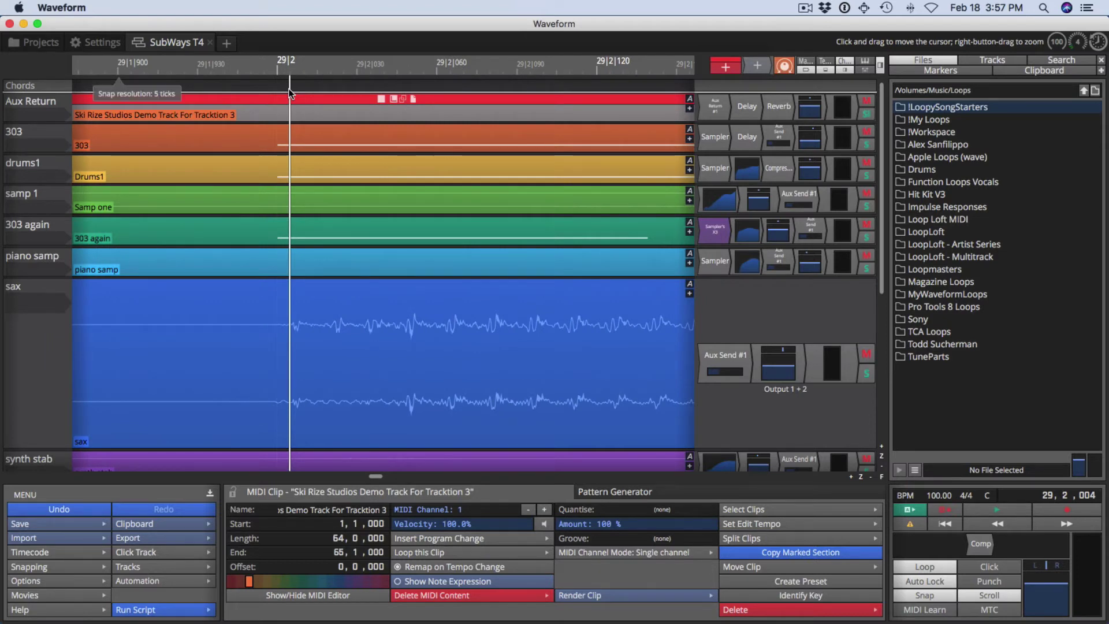
scroll(290, 94, down, 5)
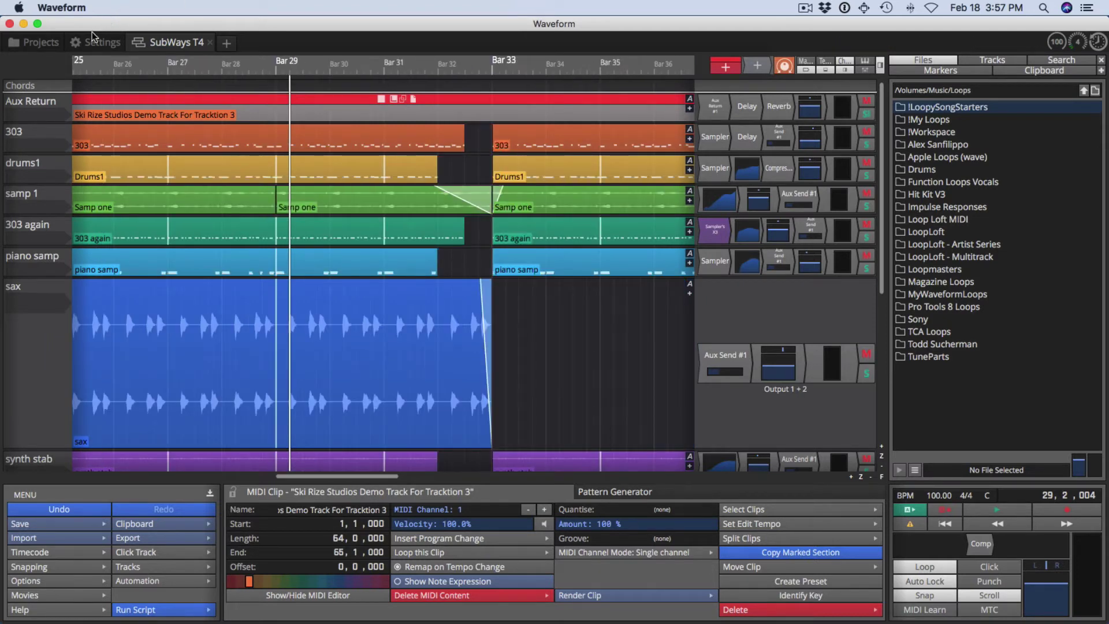
- Search shortcuts for 'merge', select Merge selected clips, then return to SubWays T4
click(82, 43)
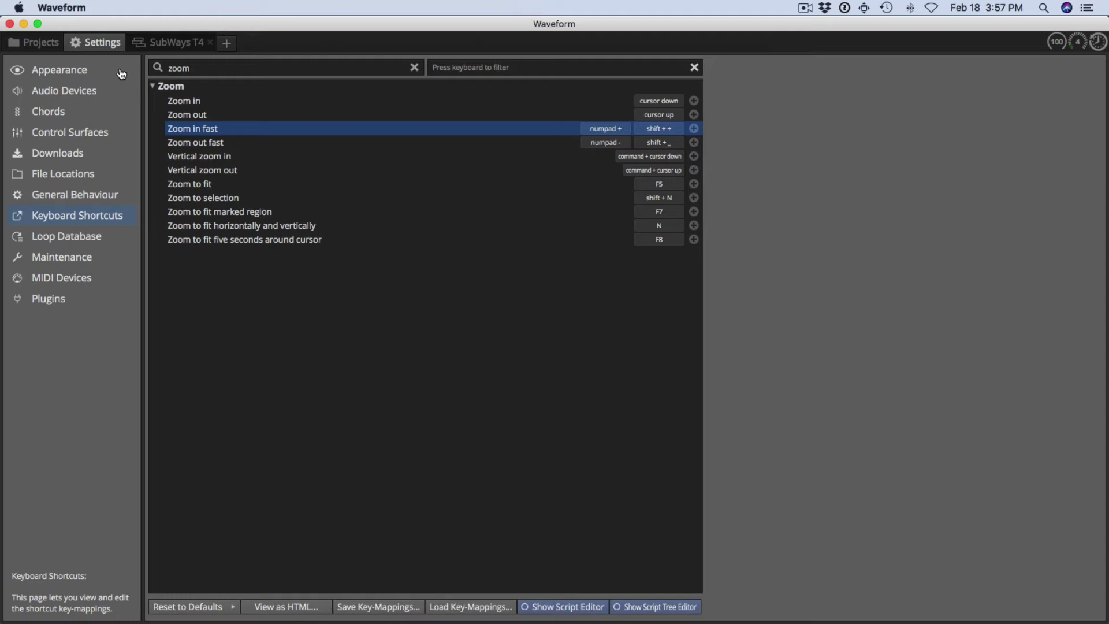
key(BackSpace)
key(BackSpace)
key(BackSpace)
key(BackSpace)
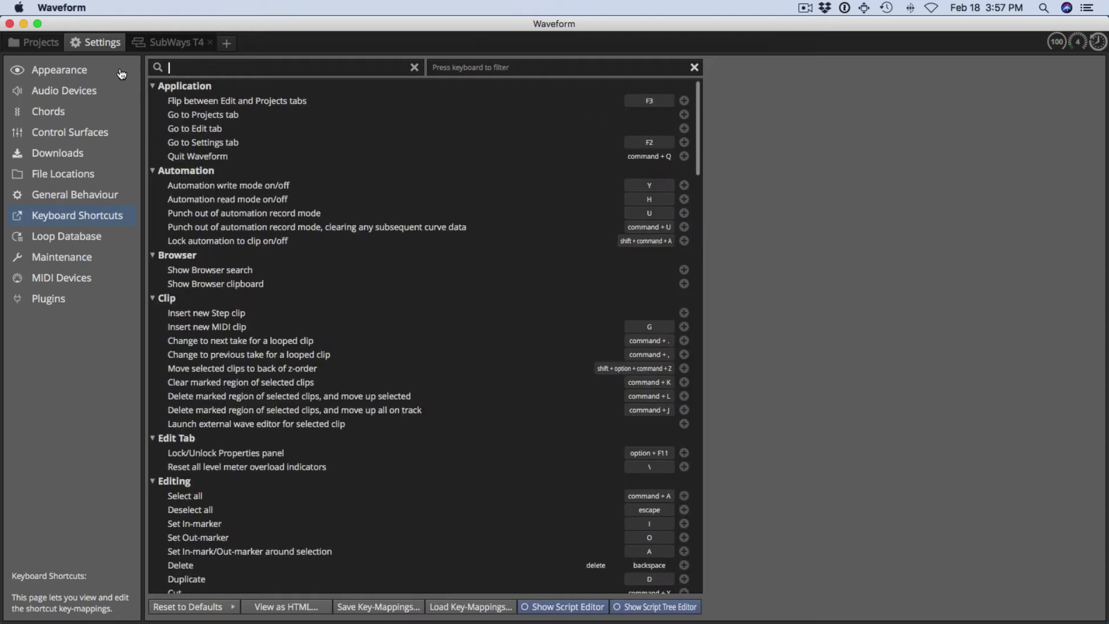
text(mrge)
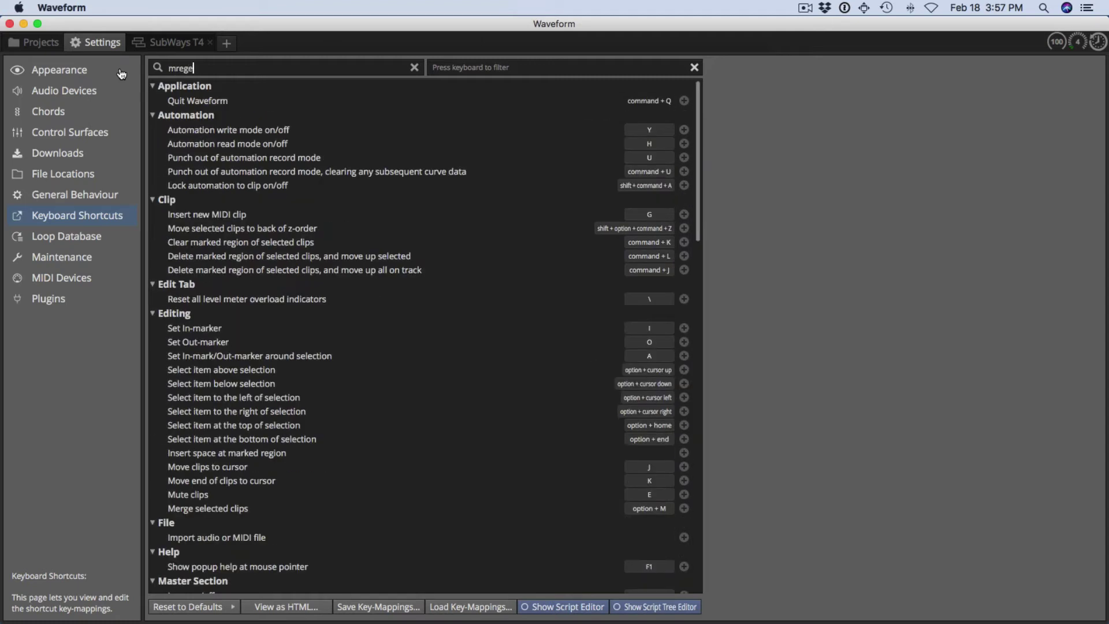
key(BackSpace)
key(BackSpace)
key(BackSpace)
text(erge)
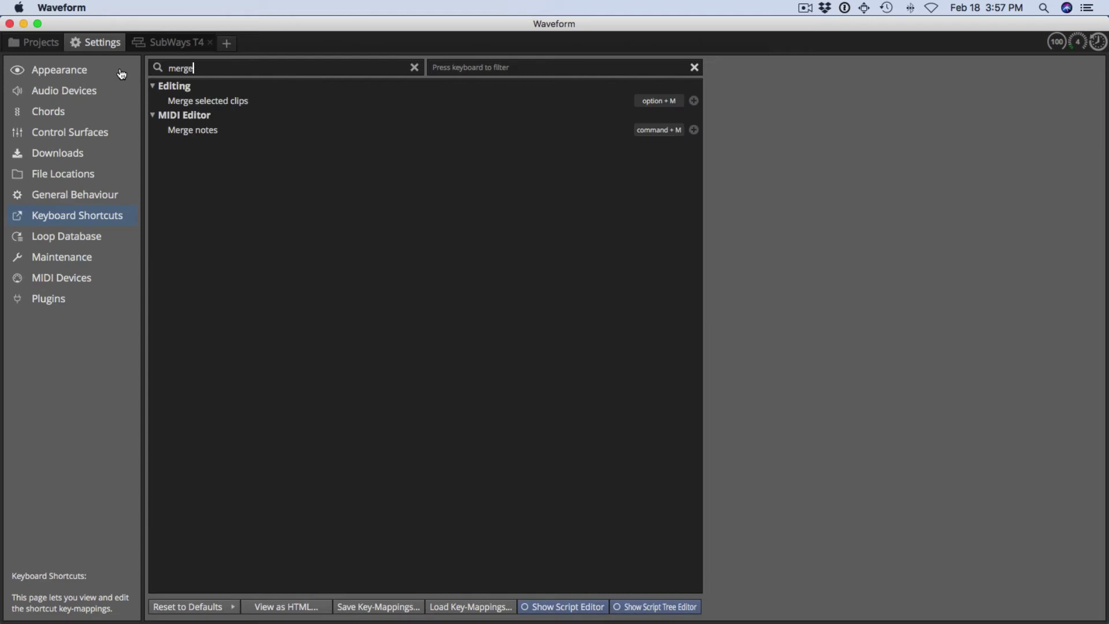
click(230, 101)
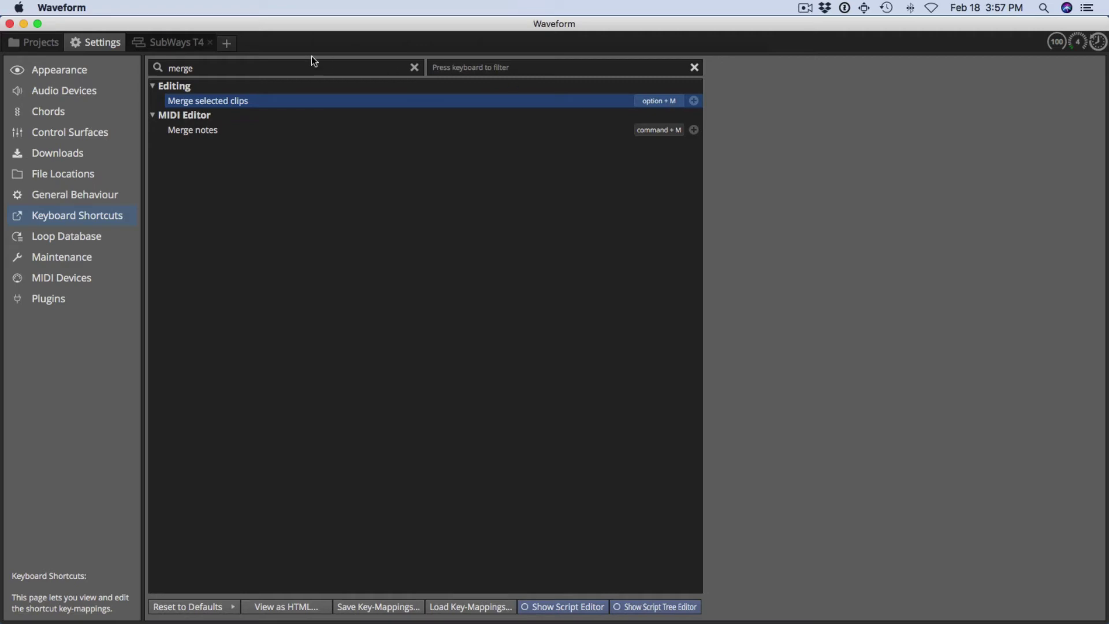
click(155, 43)
- Select the sax clip and split it at the playhead in bar 29
click(331, 344)
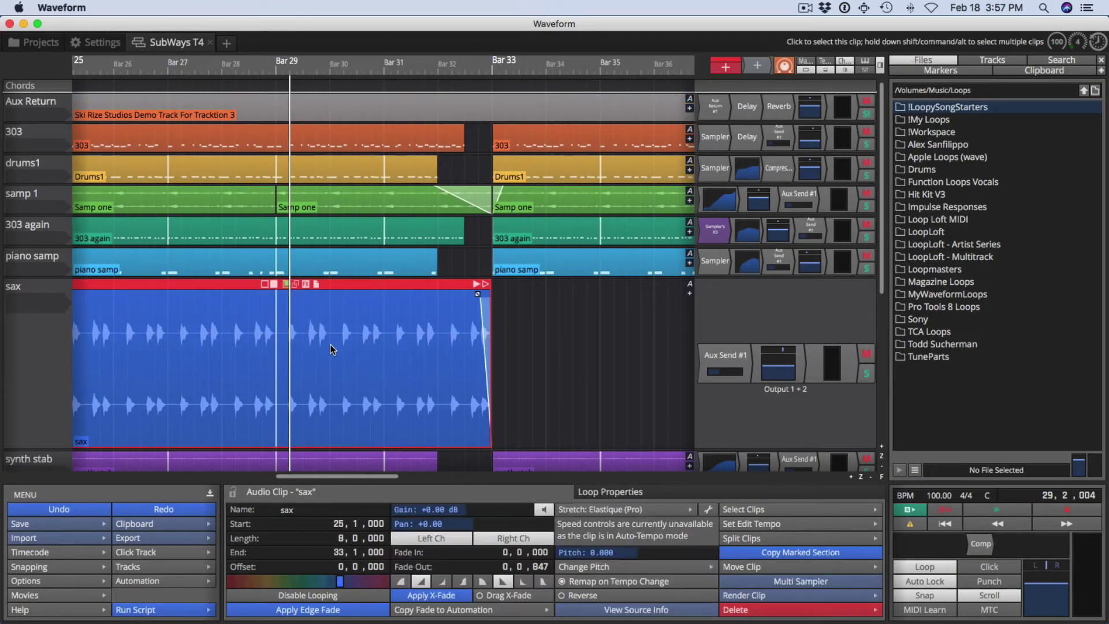
scroll(381, 313, up, 2)
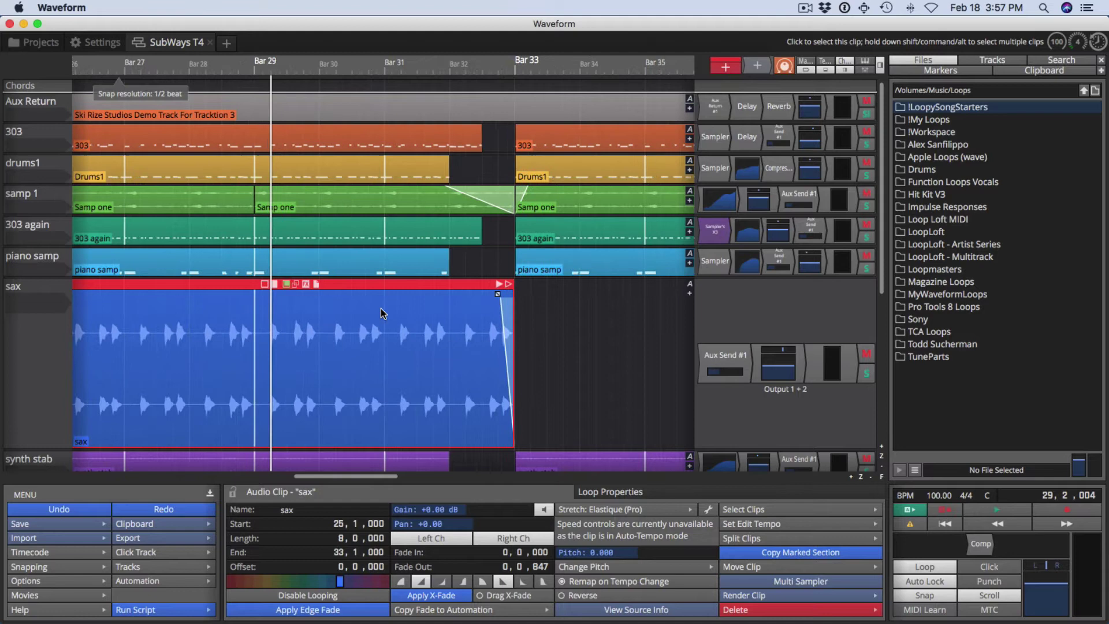
scroll(381, 313, up, 2)
click(187, 324)
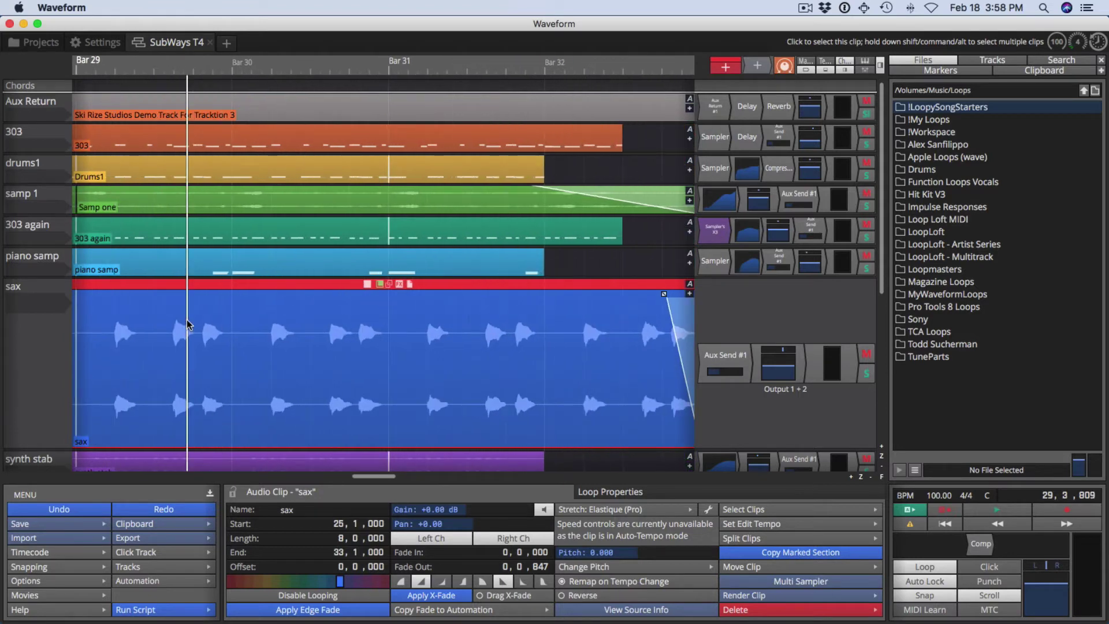
drag(187, 324, 531, 369)
key(s)
key(s)
key(s)
key(s)
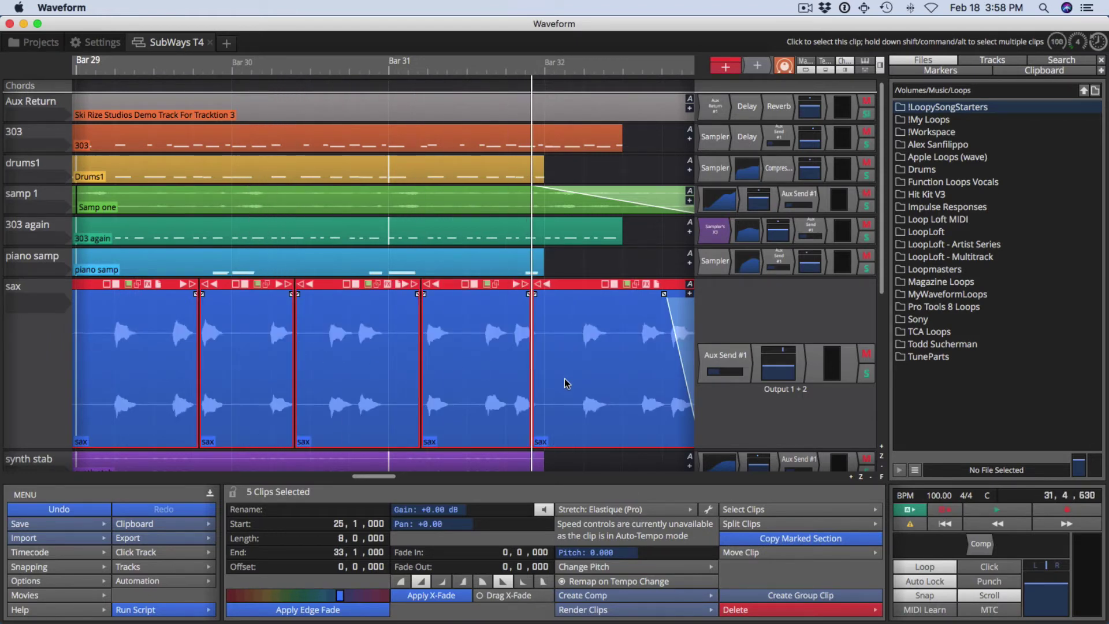
- Select three sax pieces, merge them into one clip, then undo the merge
click(504, 342)
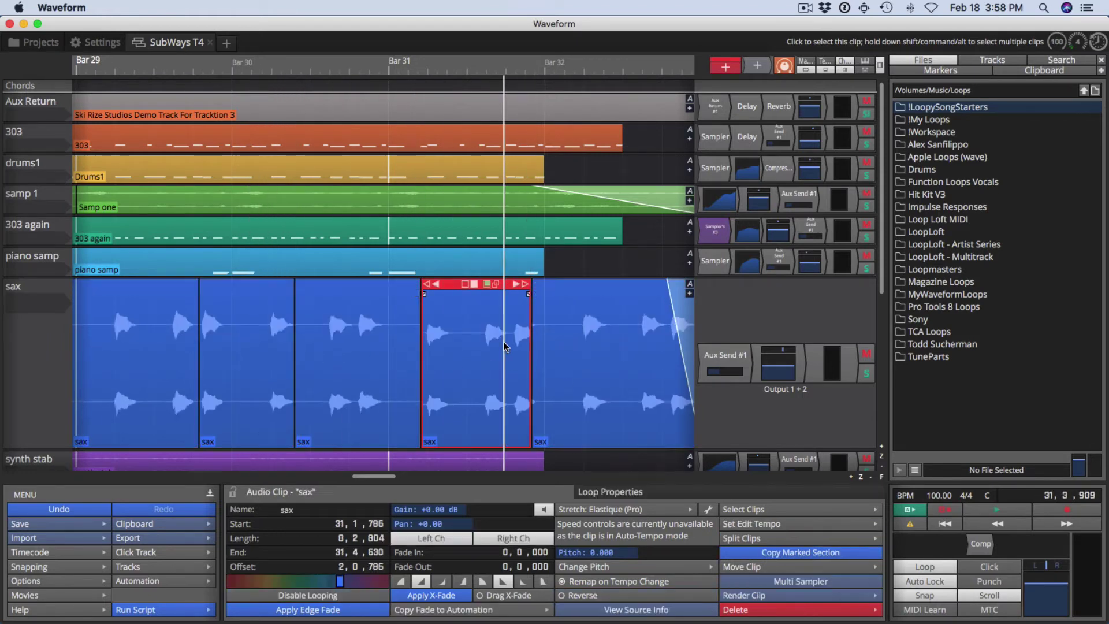
shift+click(266, 341)
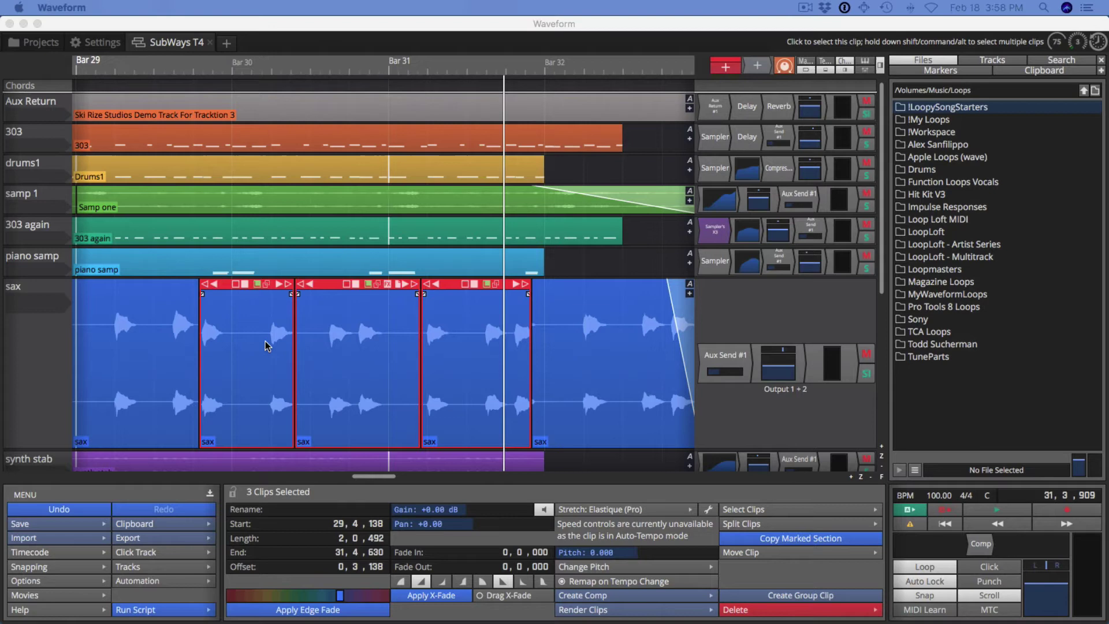
key(super+r)
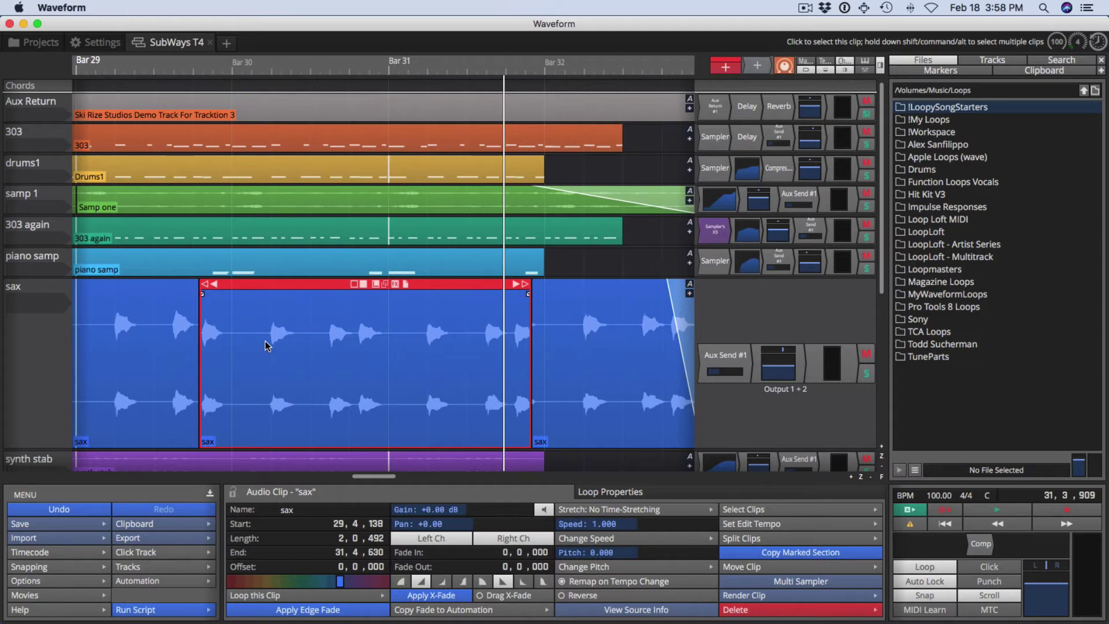
key(super+z)
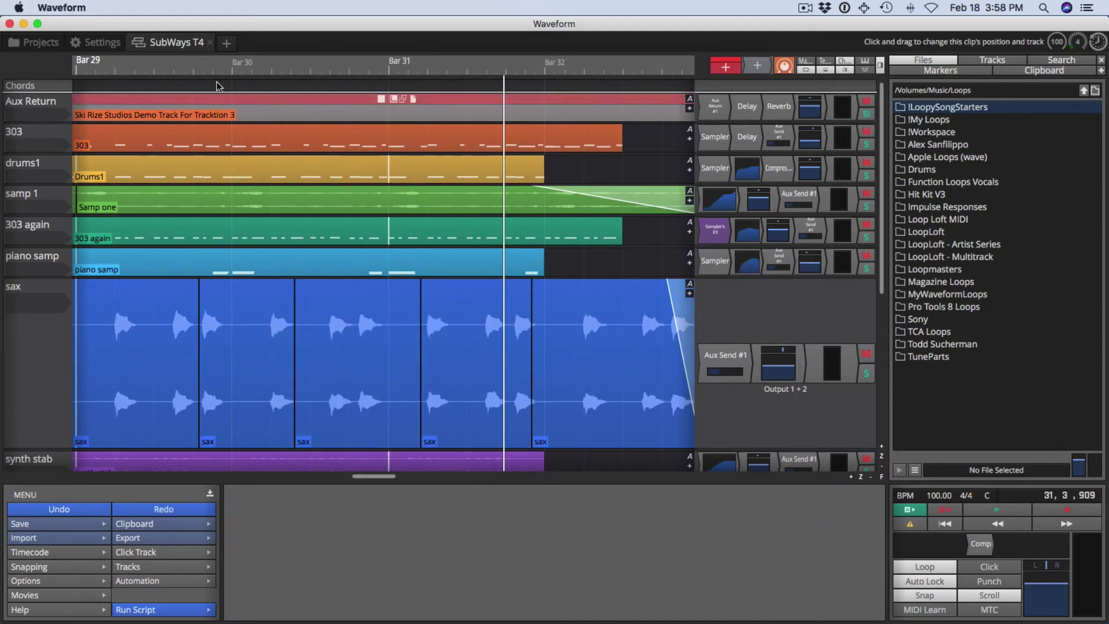
- Clear the 'merge' search and filter the shortcut list by the F11 key
click(91, 46)
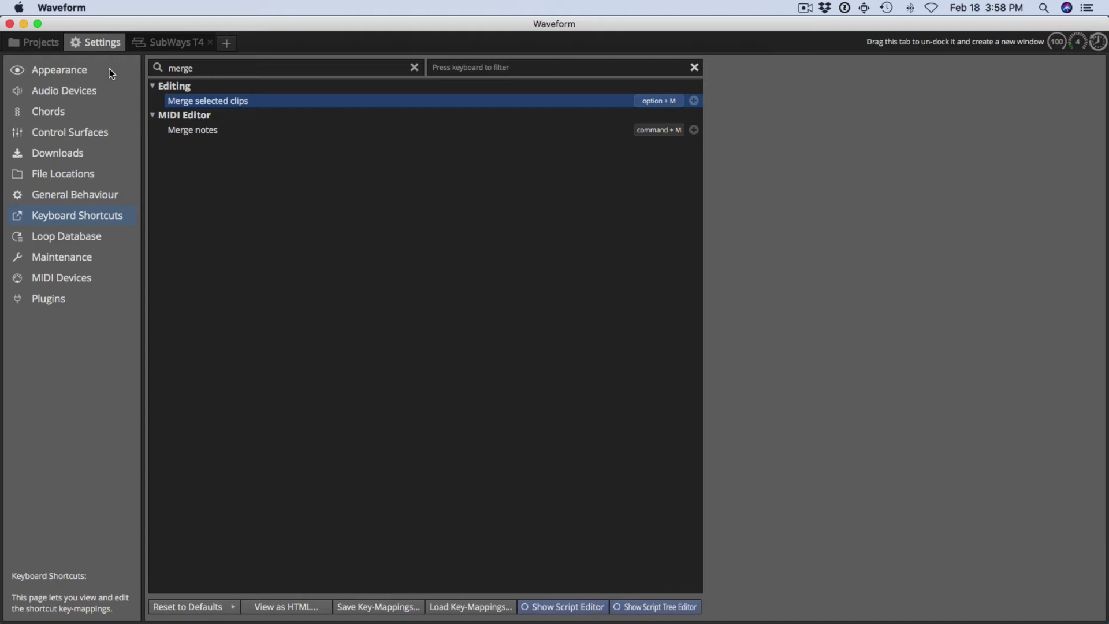
click(415, 67)
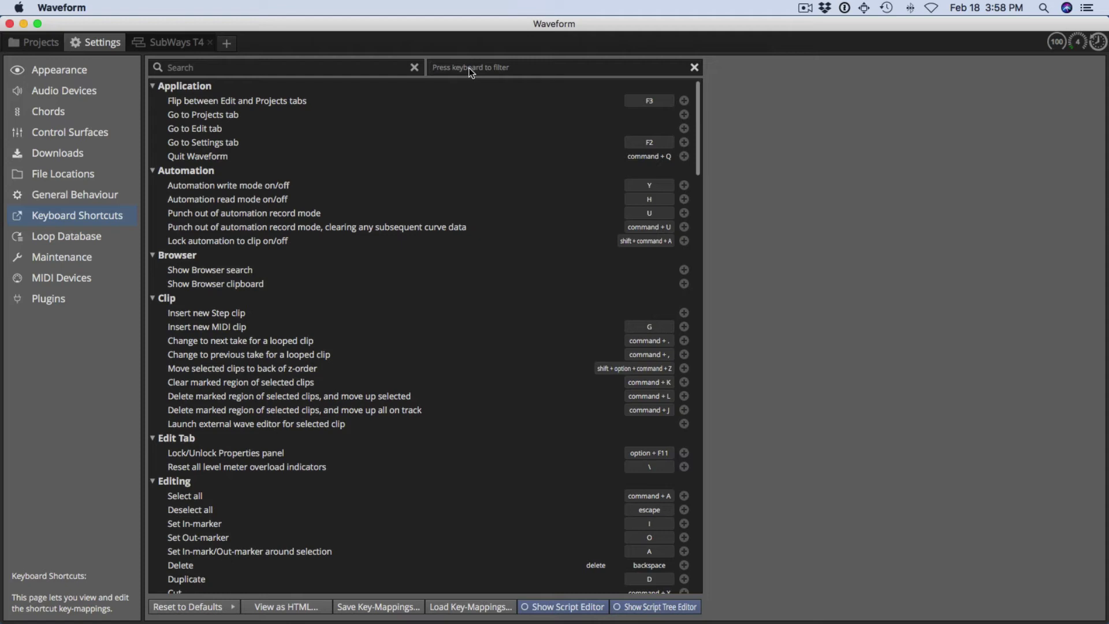
key(F11)
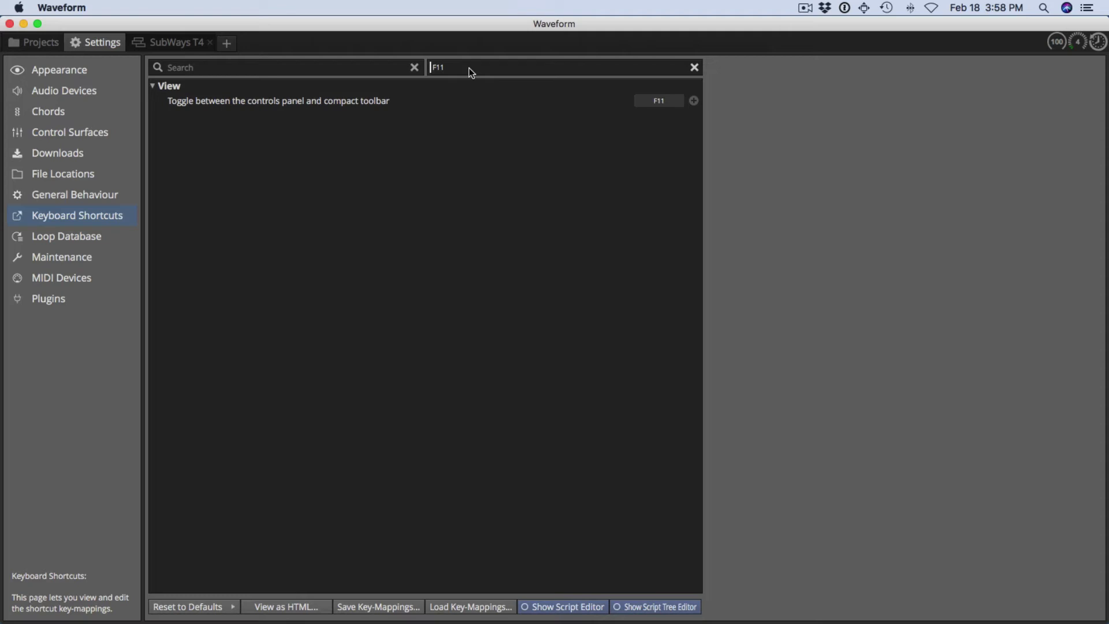
click(695, 67)
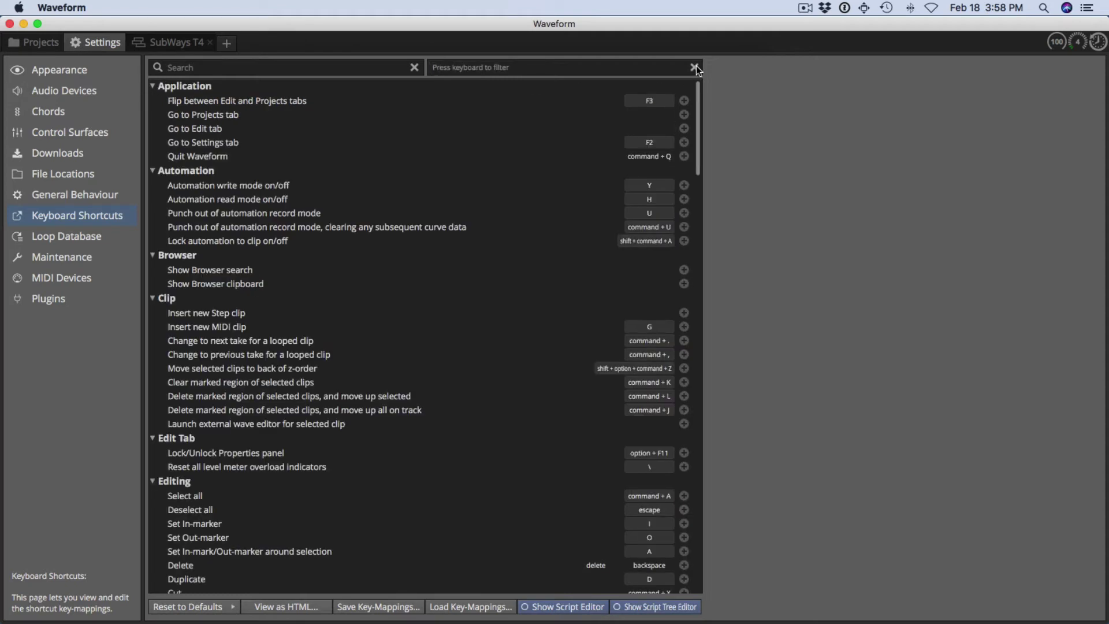
- Filter shortcuts by the F1 key, clear the filter, and return to SubWays T4
key(F1)
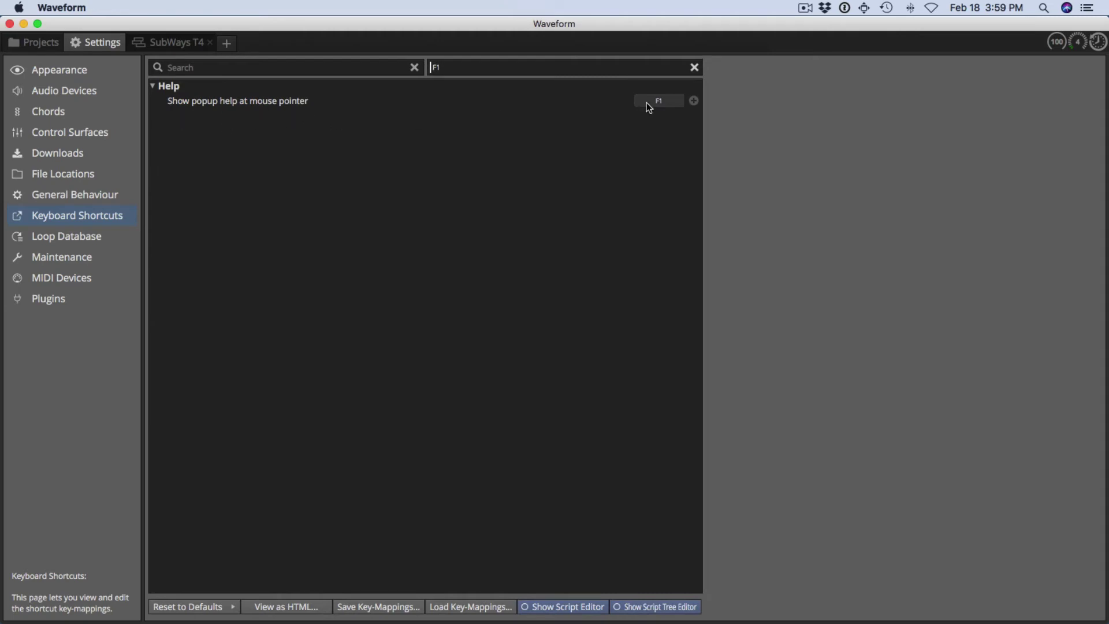
click(693, 68)
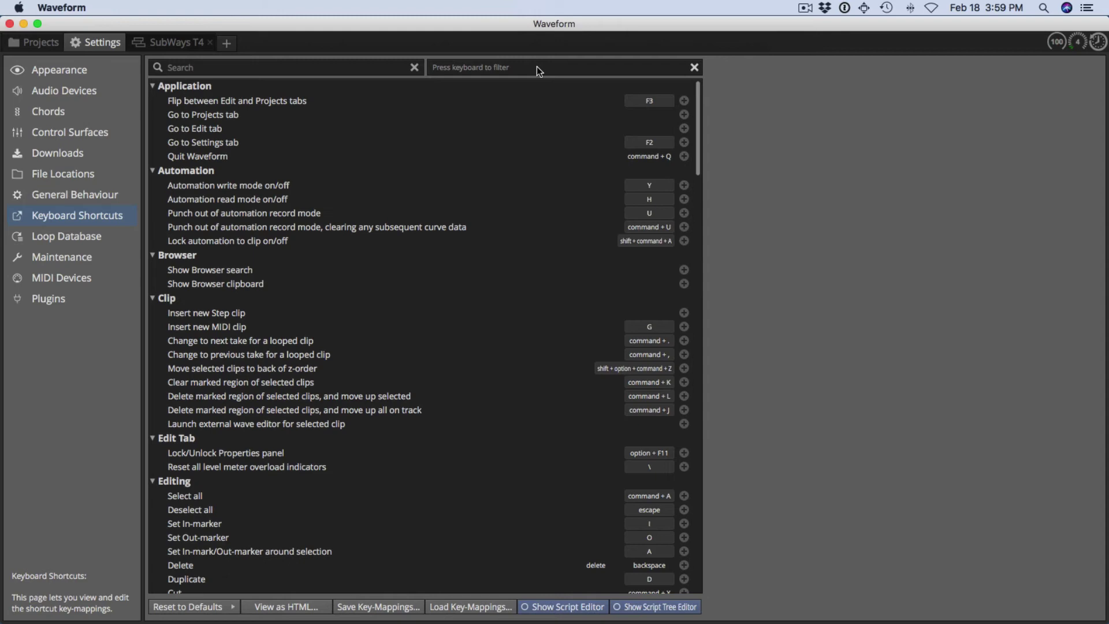
click(164, 45)
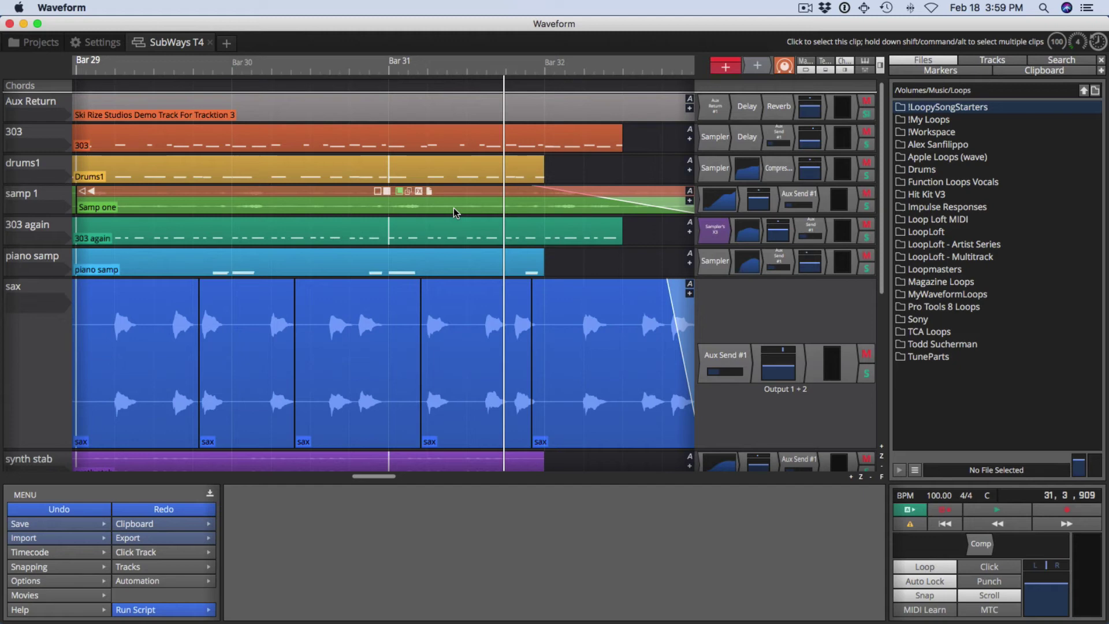
- Toggle the controls panel and compact toolbar with the B key
key(b)
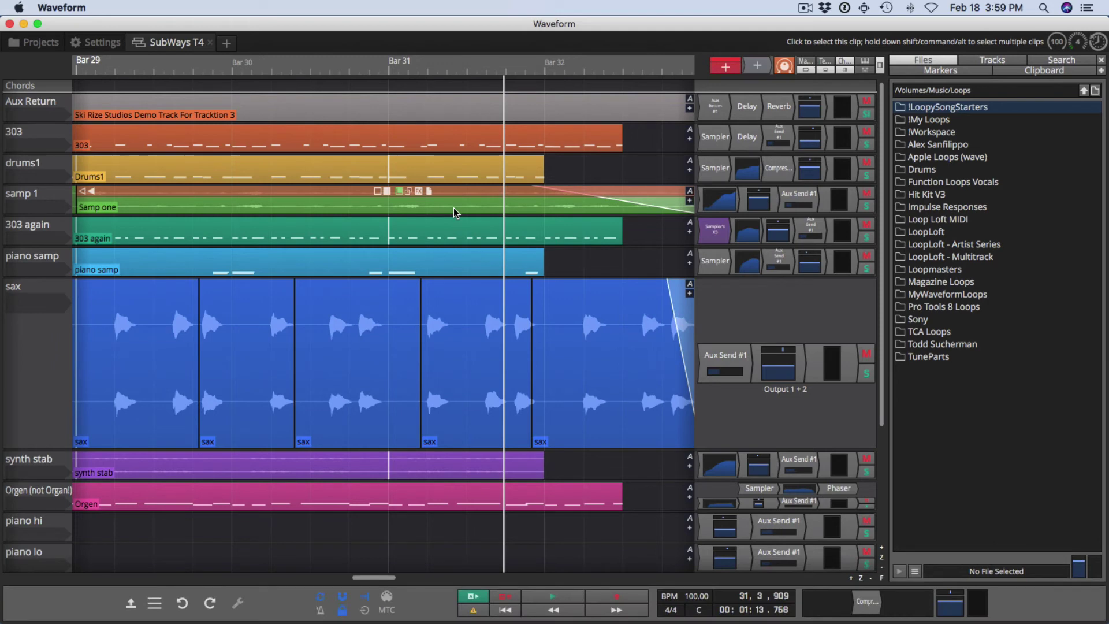
key(b)
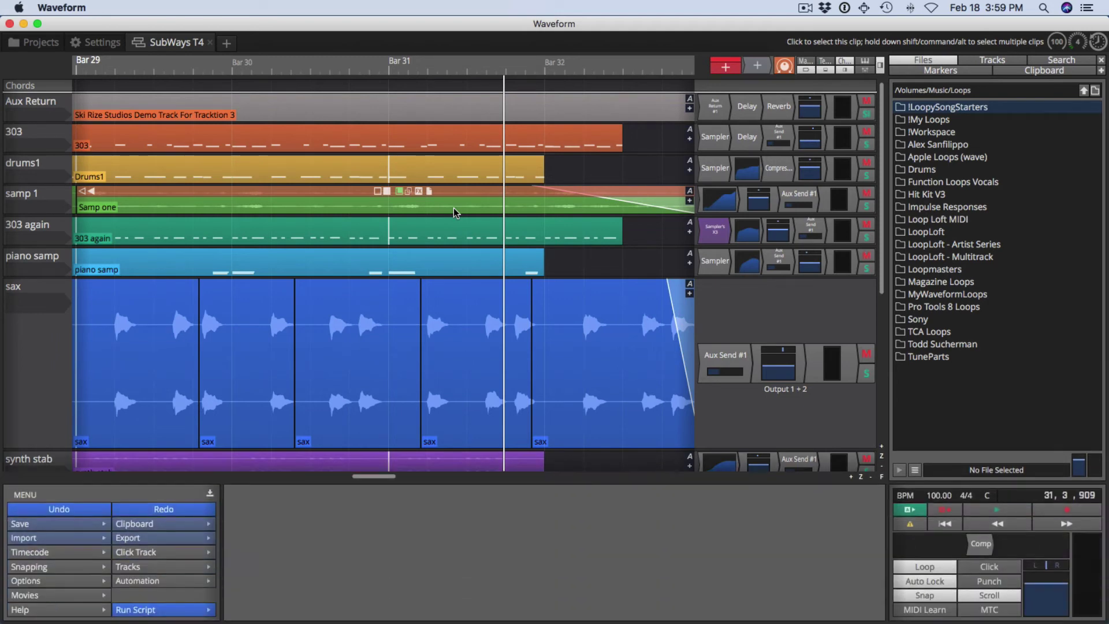
key(b)
key(b)
key(b)
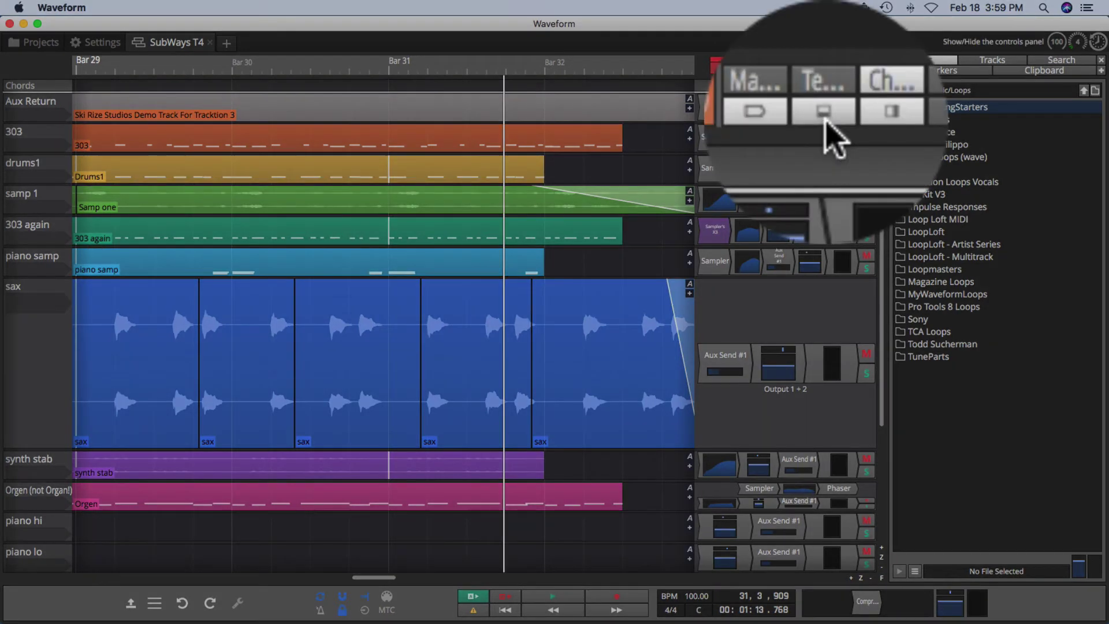
- Toggle the Show/Hide controls panel button, ending on the compact toolbar
click(826, 70)
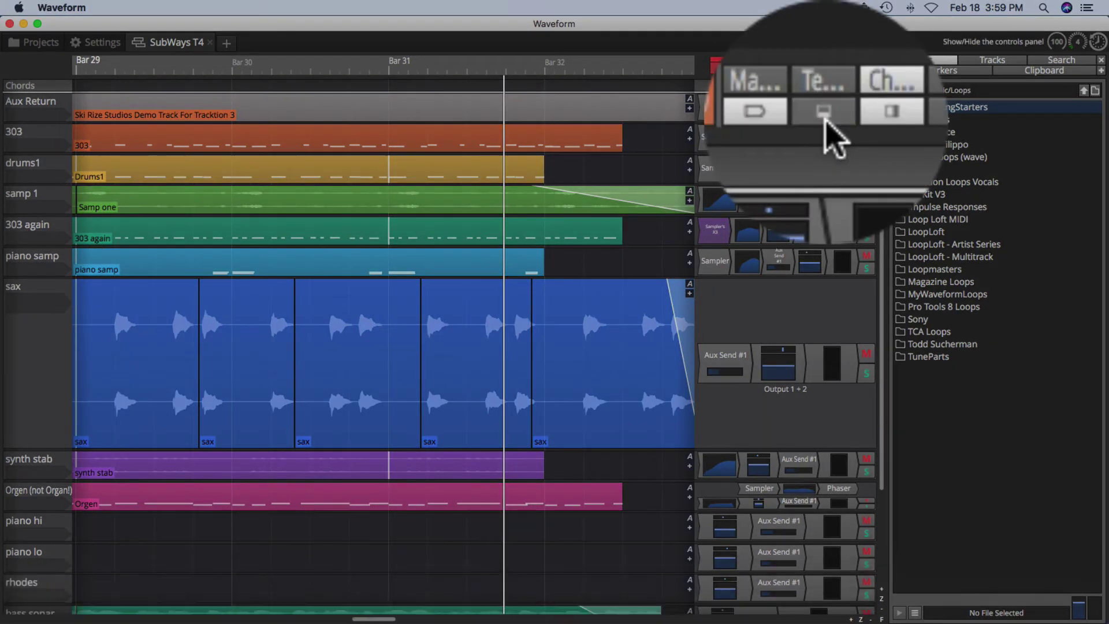
click(826, 70)
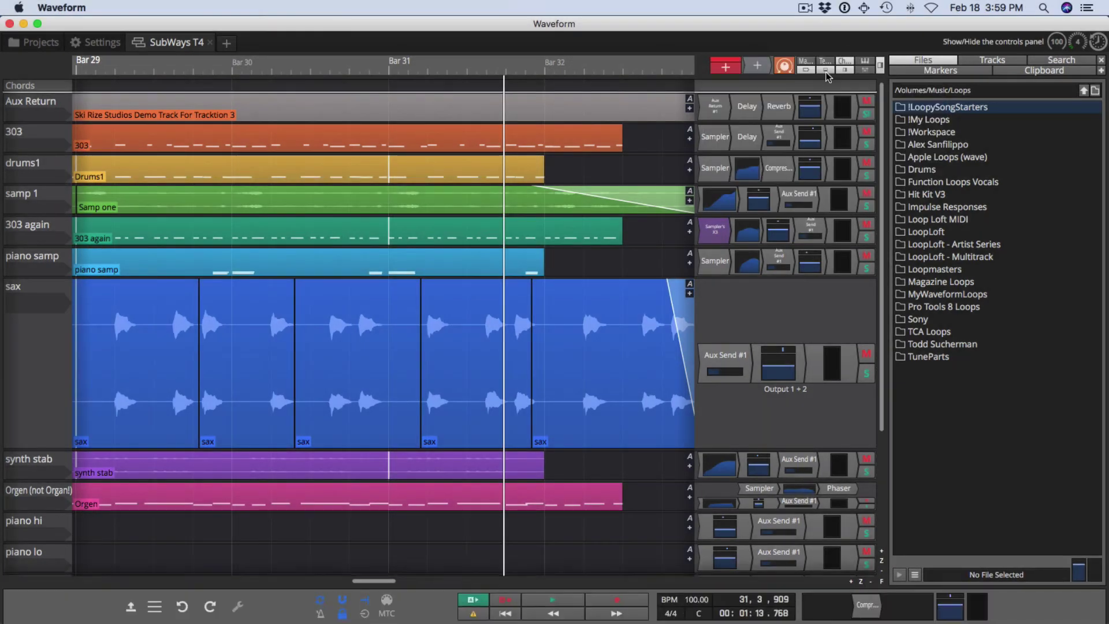
click(826, 70)
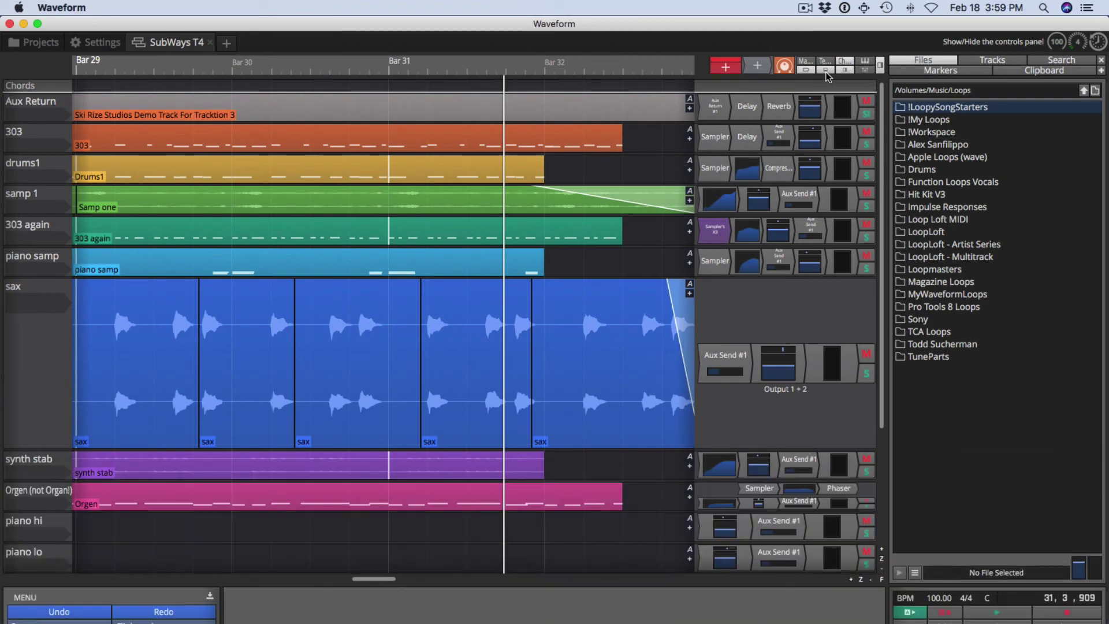
click(826, 70)
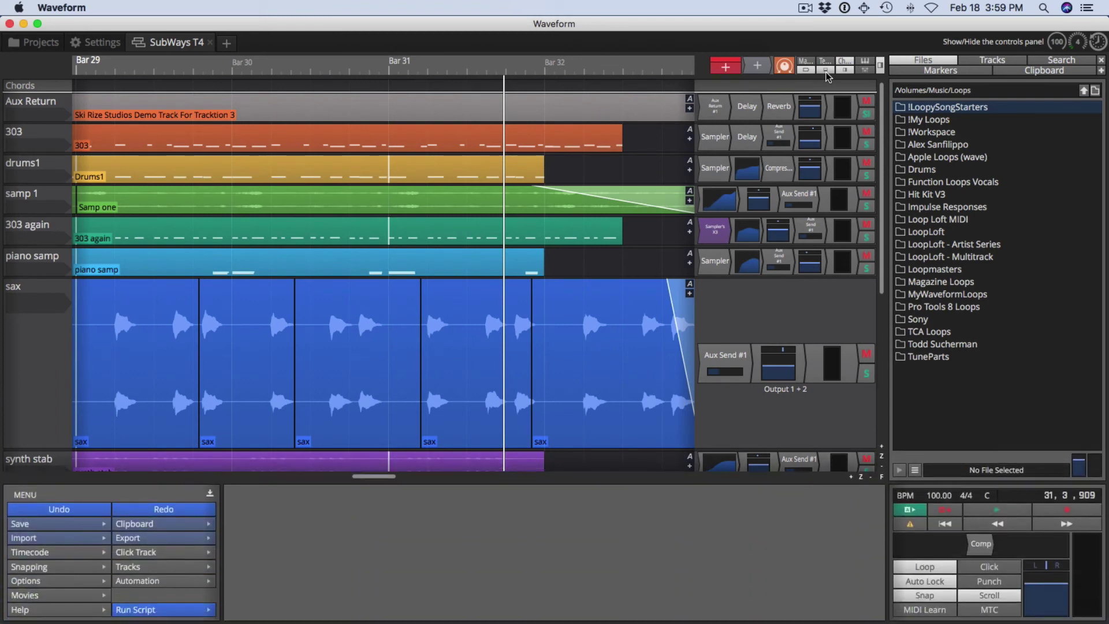
click(827, 72)
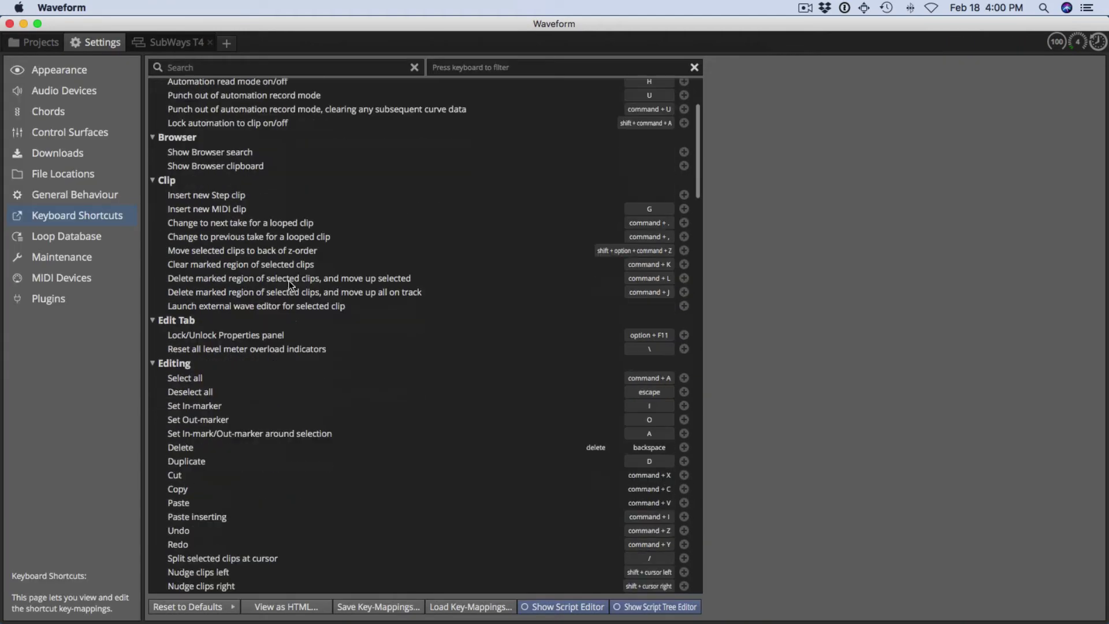
- Search the shortcut list for 'solo' so only Solo tracks and Reset all muted/soloed tracks remain
scroll(291, 286, down, 10)
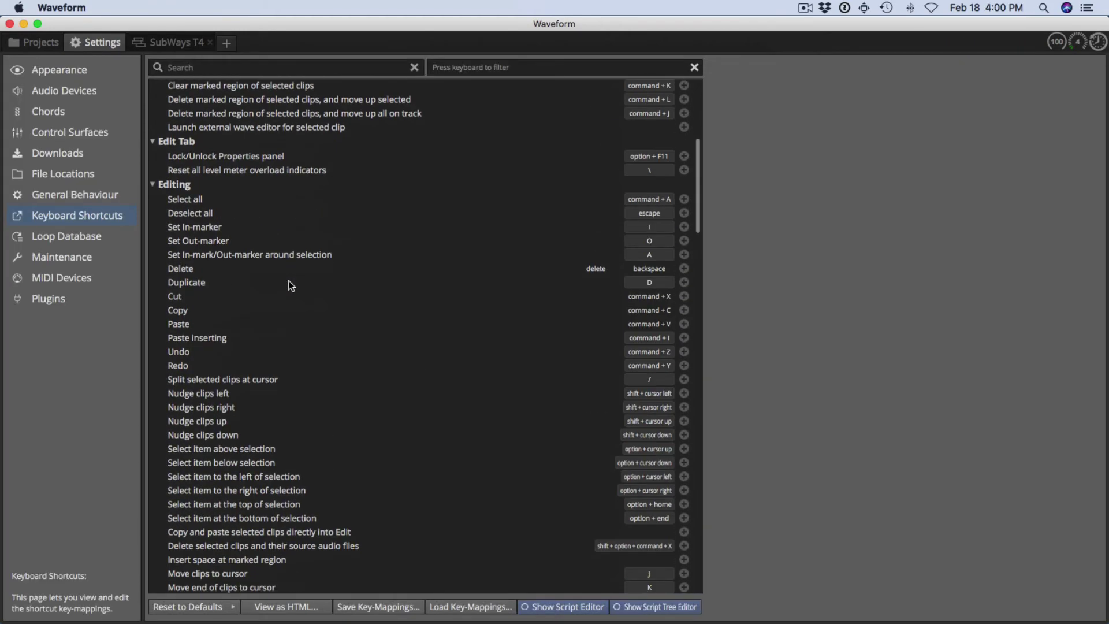
scroll(290, 286, down, 10)
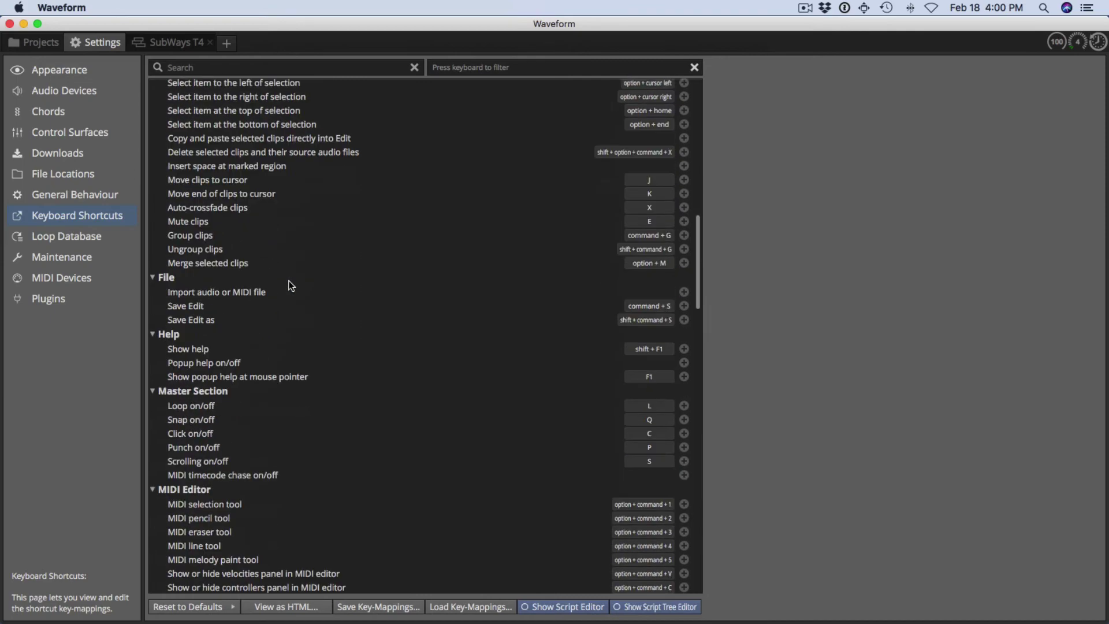
scroll(290, 286, down, 10)
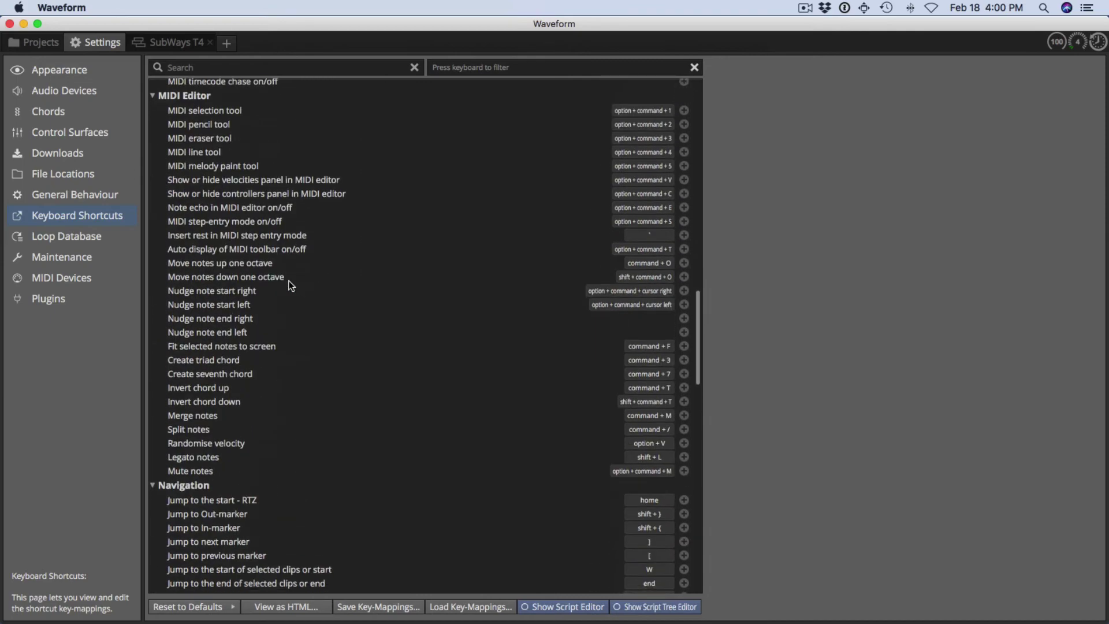
scroll(291, 285, down, 10)
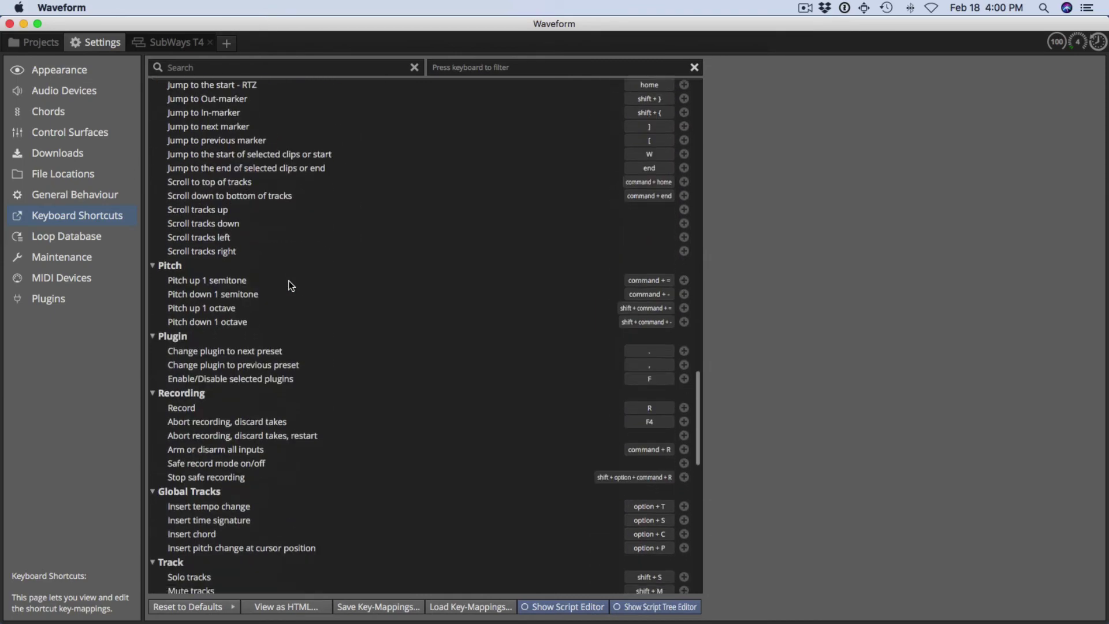
scroll(291, 285, down, 5)
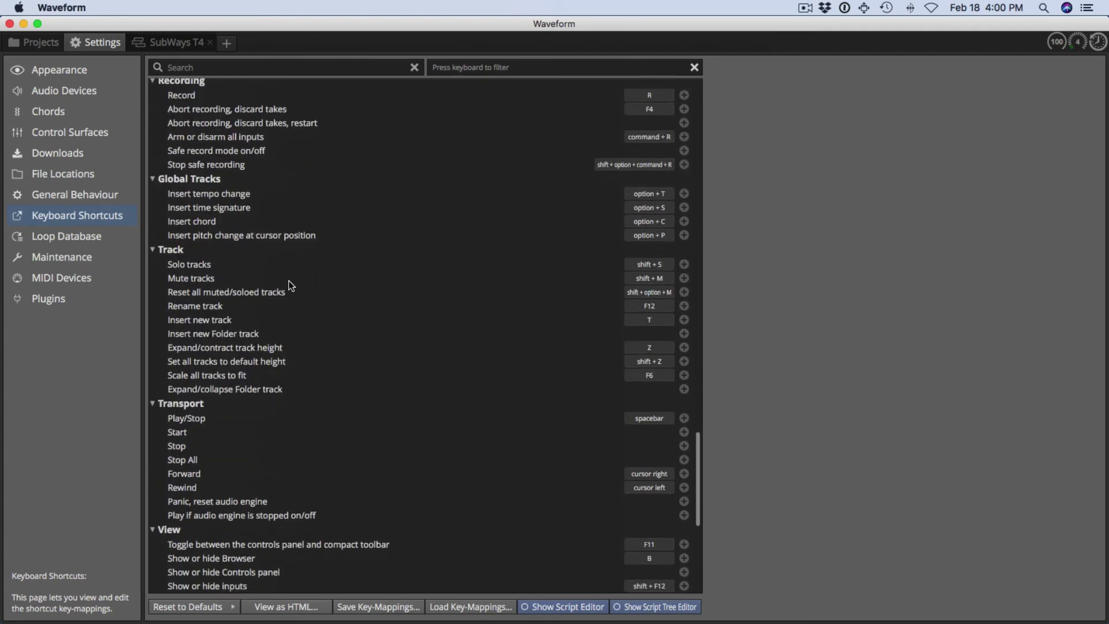
scroll(291, 286, up, 20)
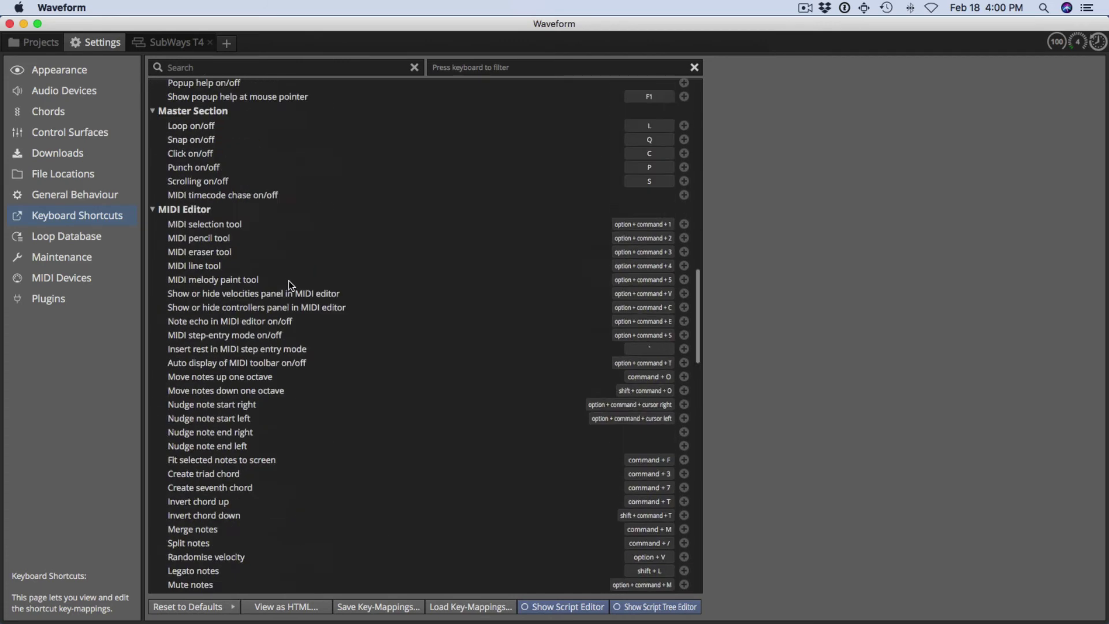
click(230, 68)
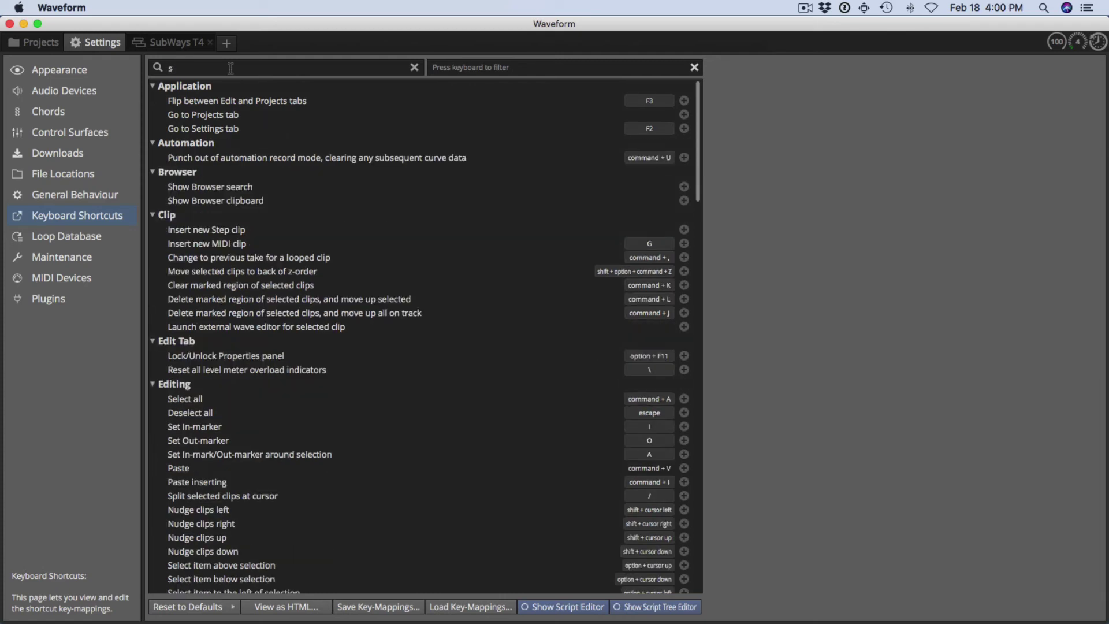
text(solo)
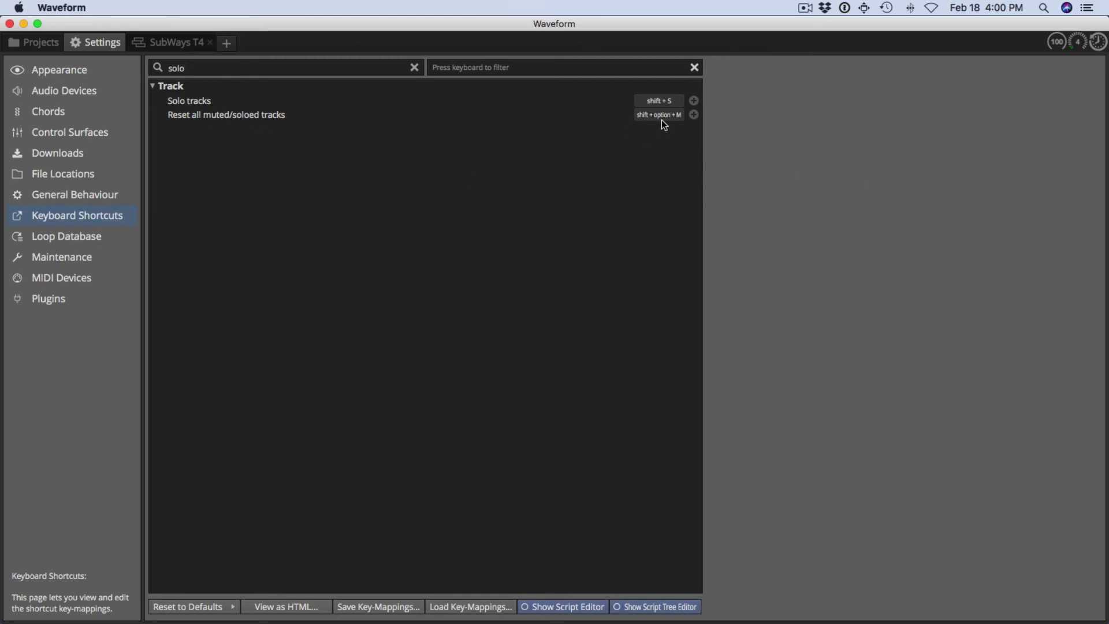
- In SubWays T4, mute samp 1 and rhodes, and solo 303 again, sax and keys
click(191, 42)
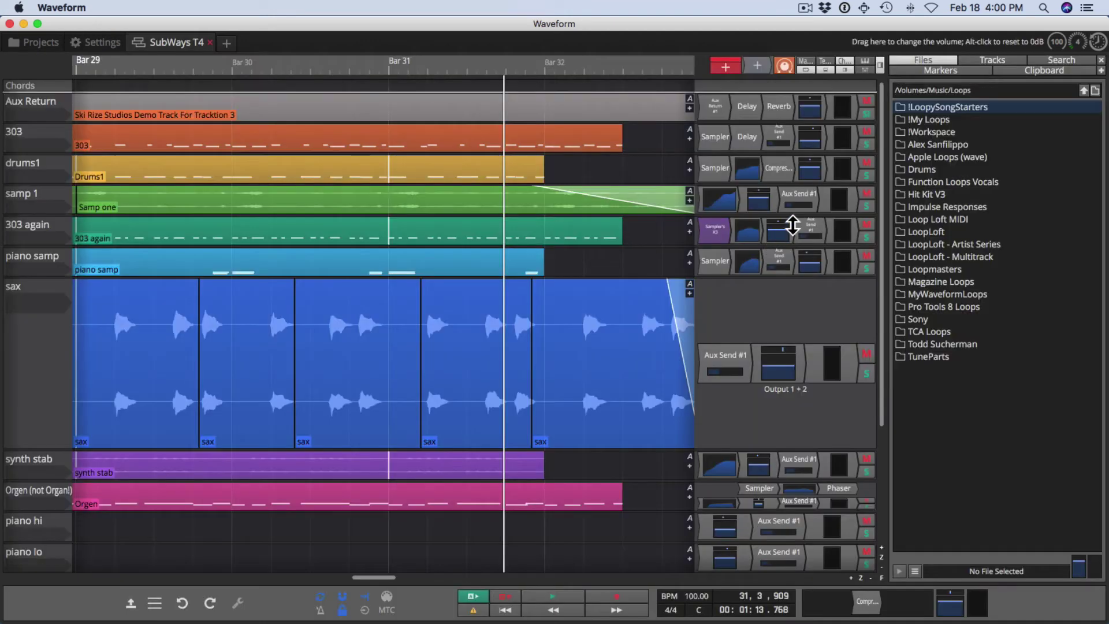
click(867, 193)
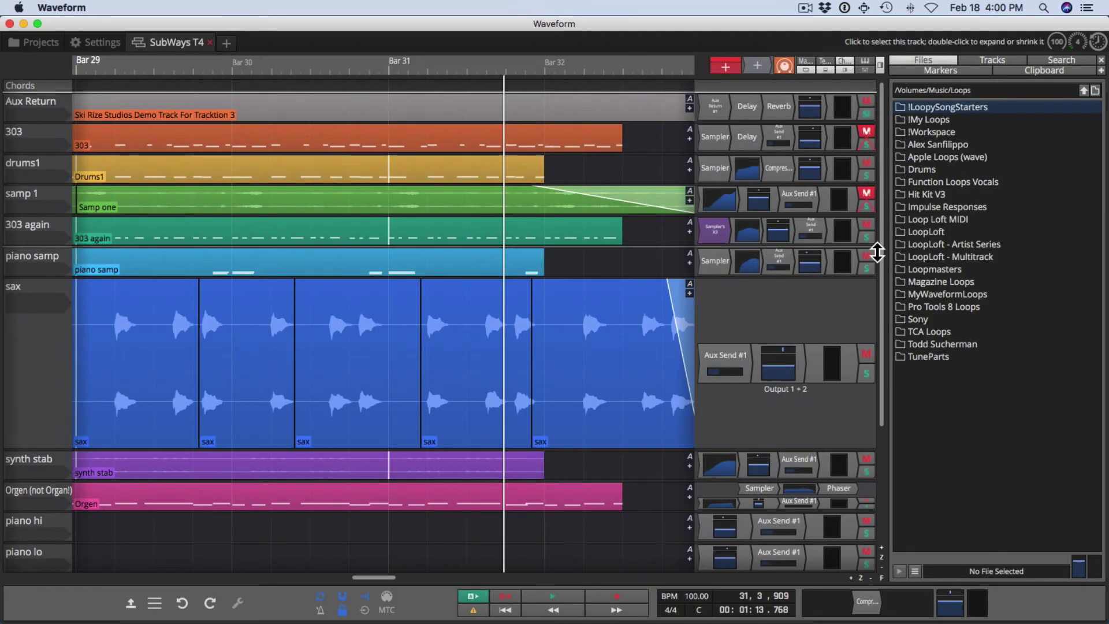
click(867, 236)
click(866, 373)
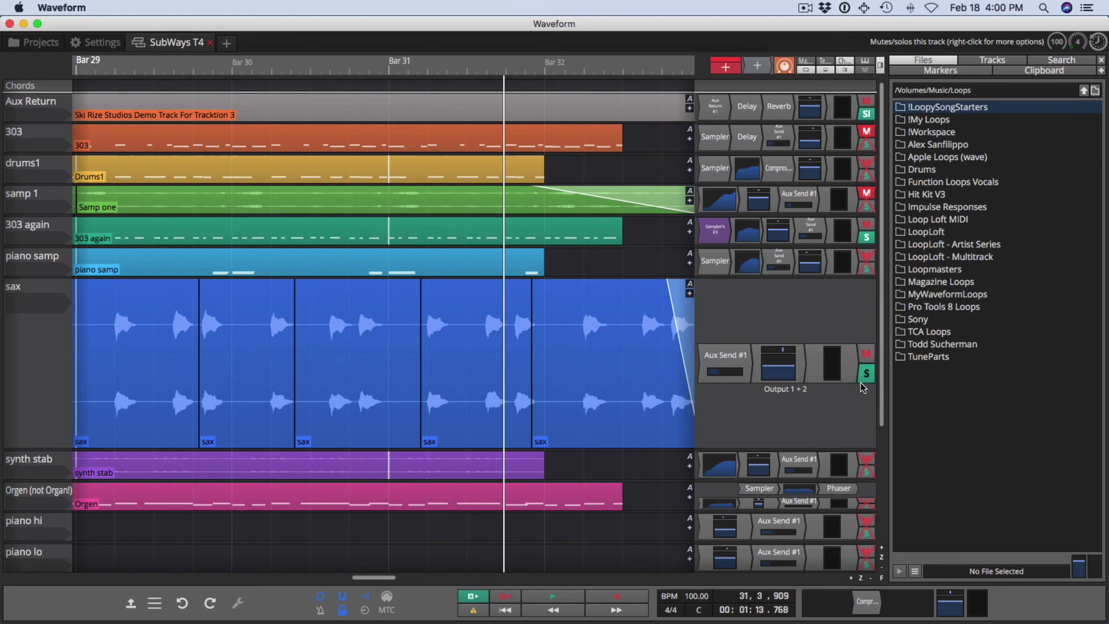
scroll(841, 404, down, 5)
click(867, 390)
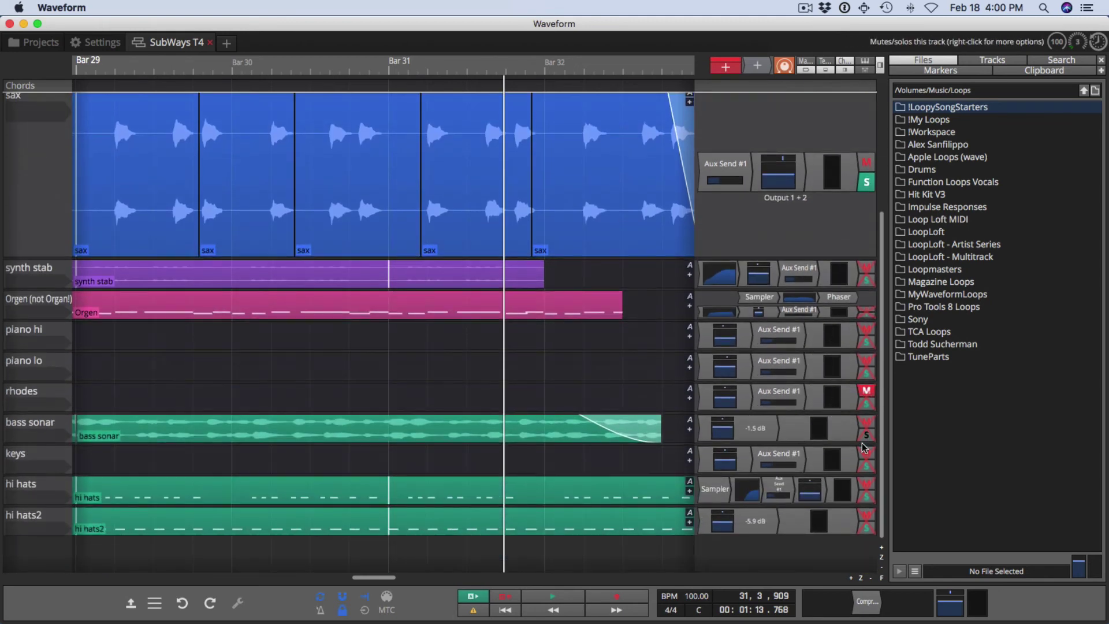
click(867, 466)
- Mute hi hats2, clear every mute and solo at once, move synth stab higher, then return to Settings
click(867, 514)
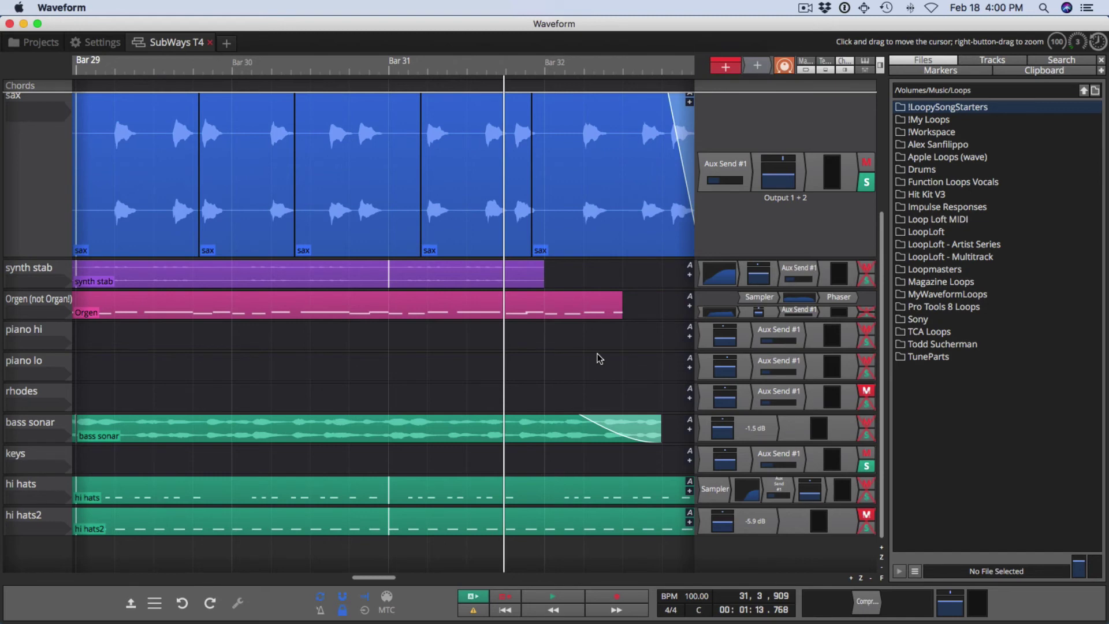
key(ctrl+z)
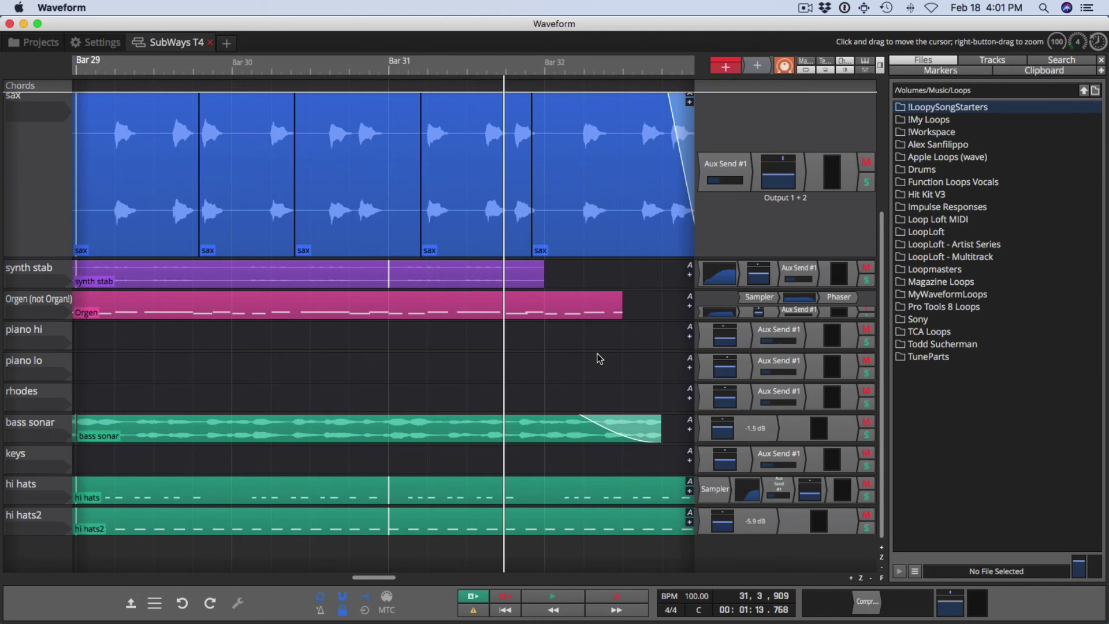
scroll(592, 286, up, 10)
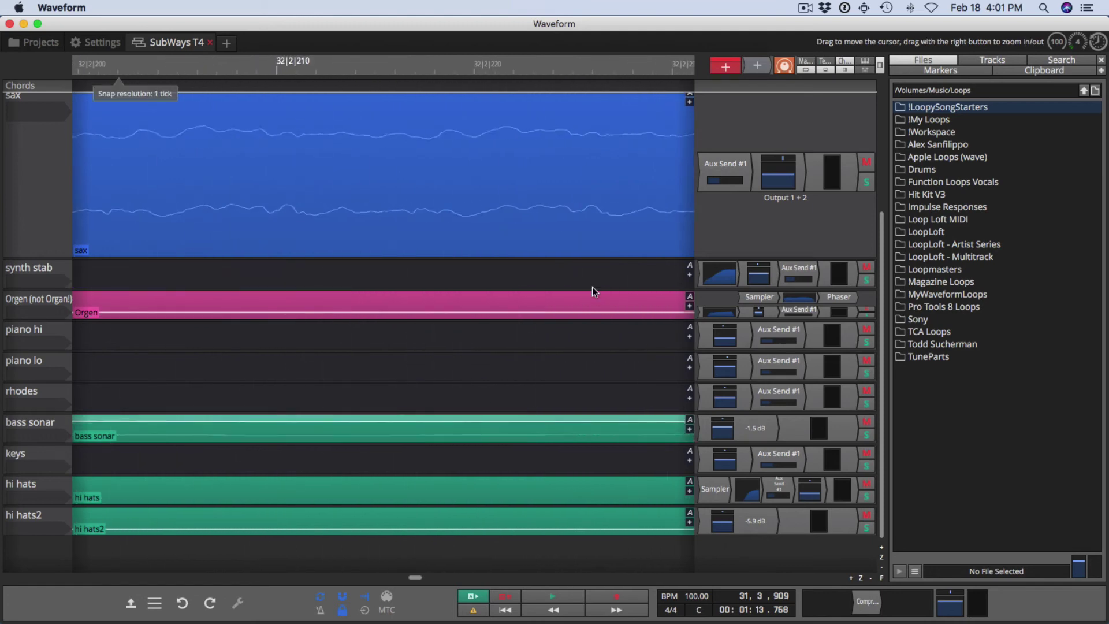
scroll(591, 287, down, 4)
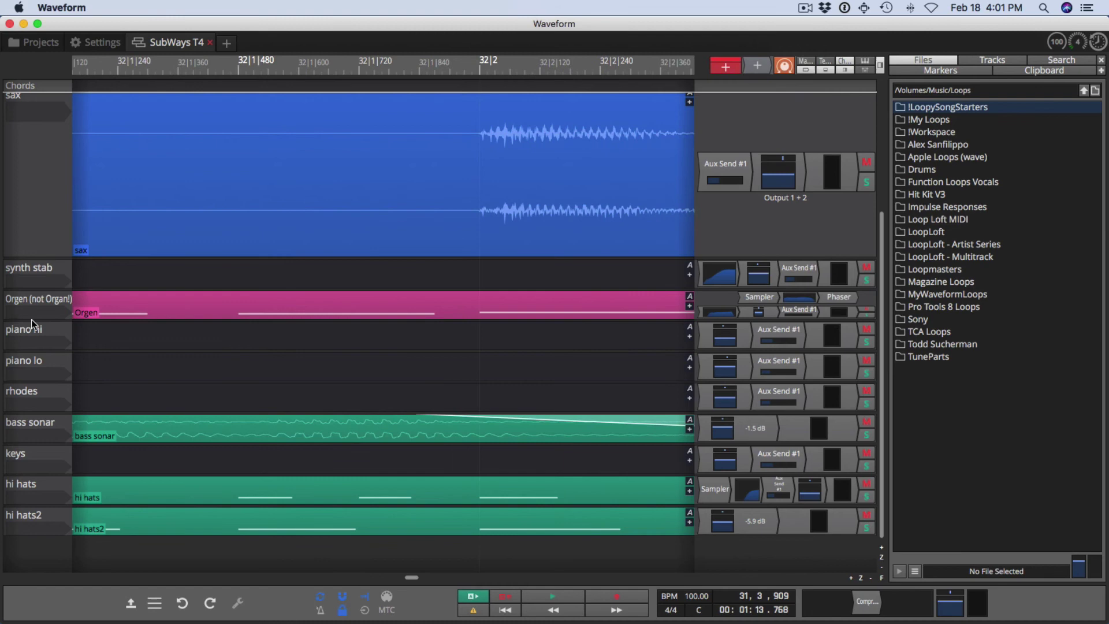
drag(52, 257, 50, 123)
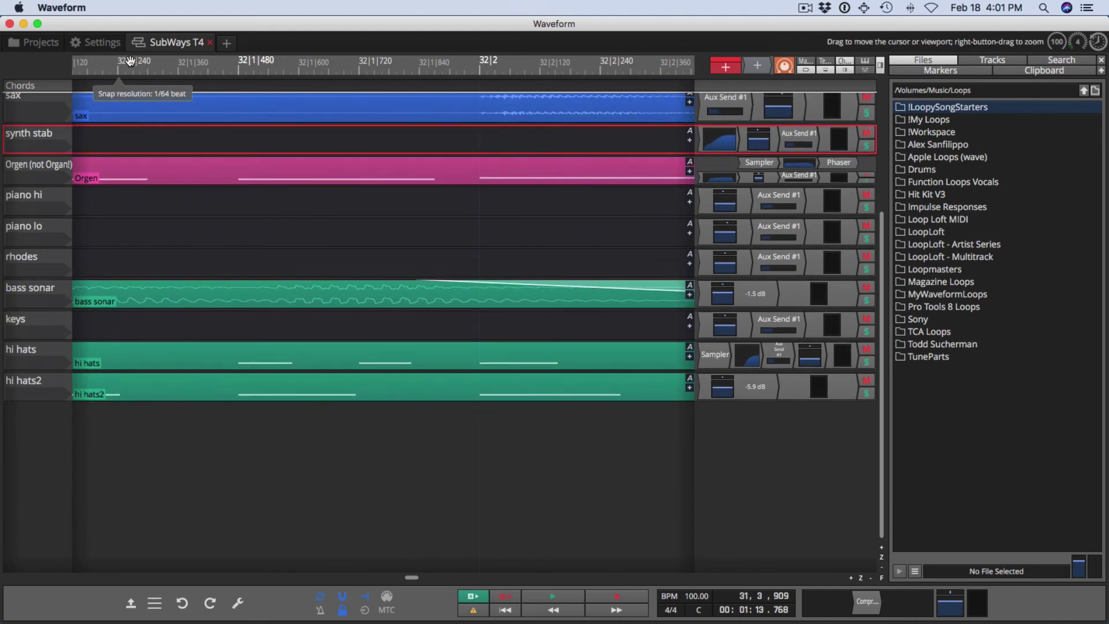
click(99, 48)
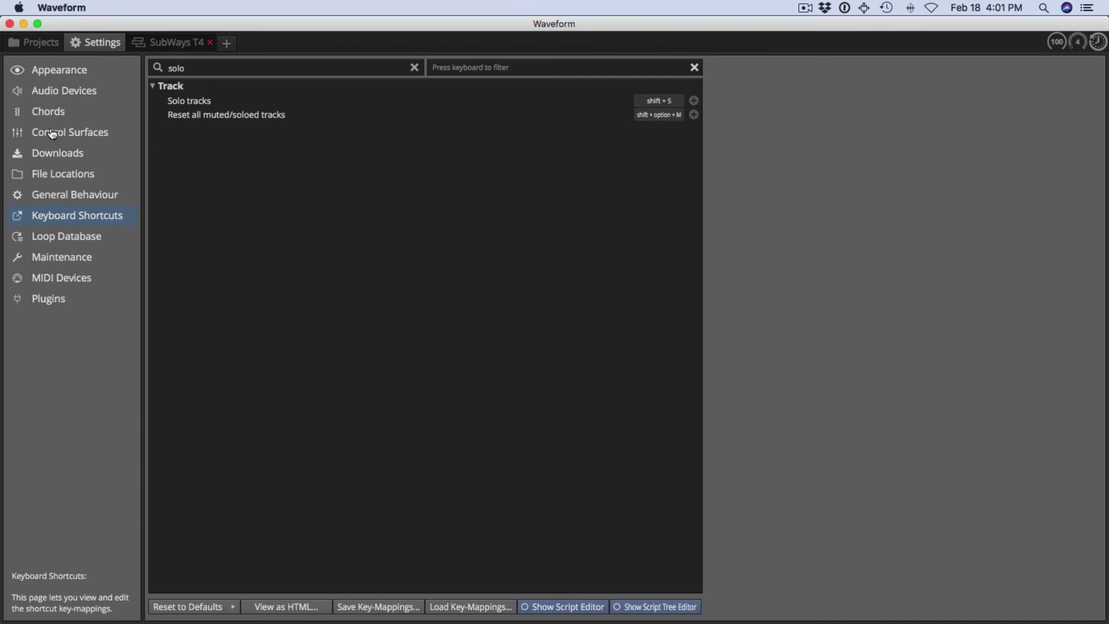
- Clear the 'solo' search, collapse MIDI Editor, and select Jump to the start - RTZ (home) under Navigation
click(412, 69)
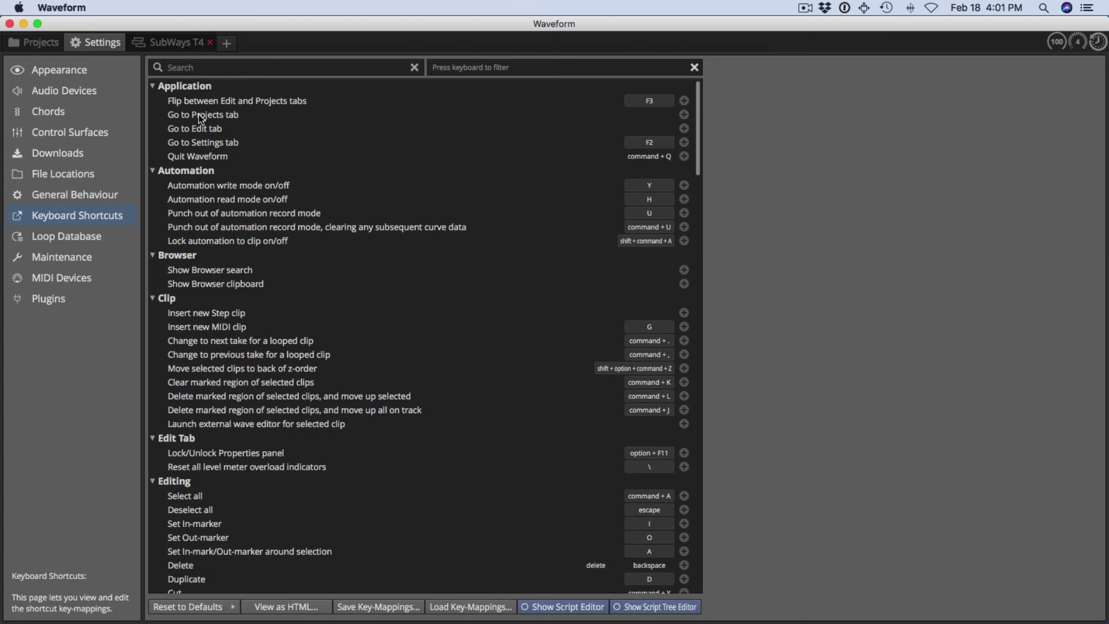
scroll(250, 255, down, 20)
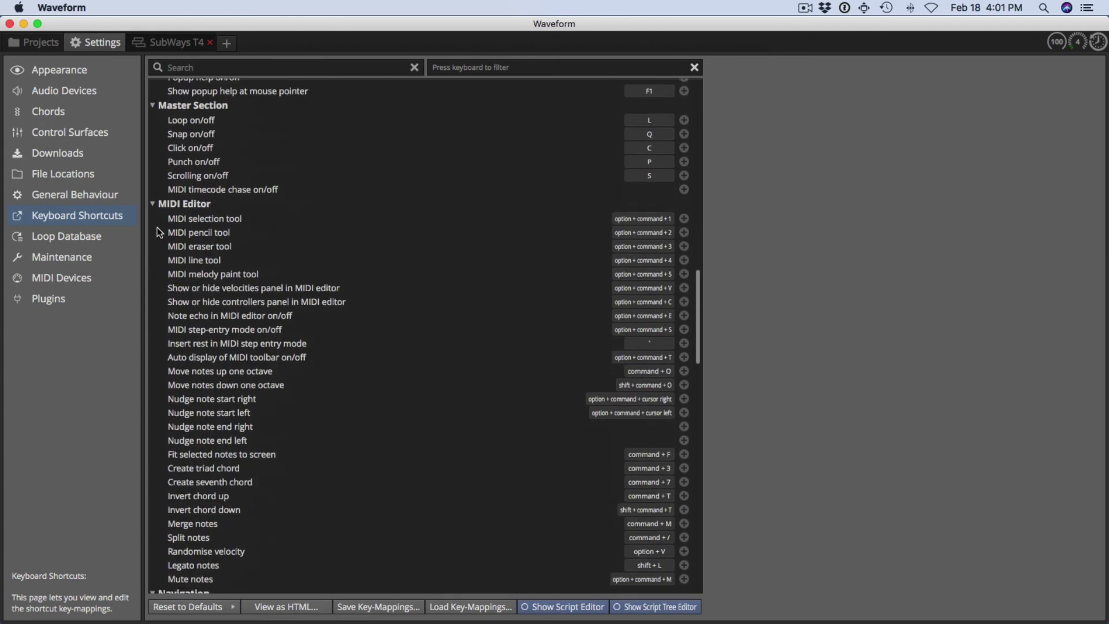
click(155, 203)
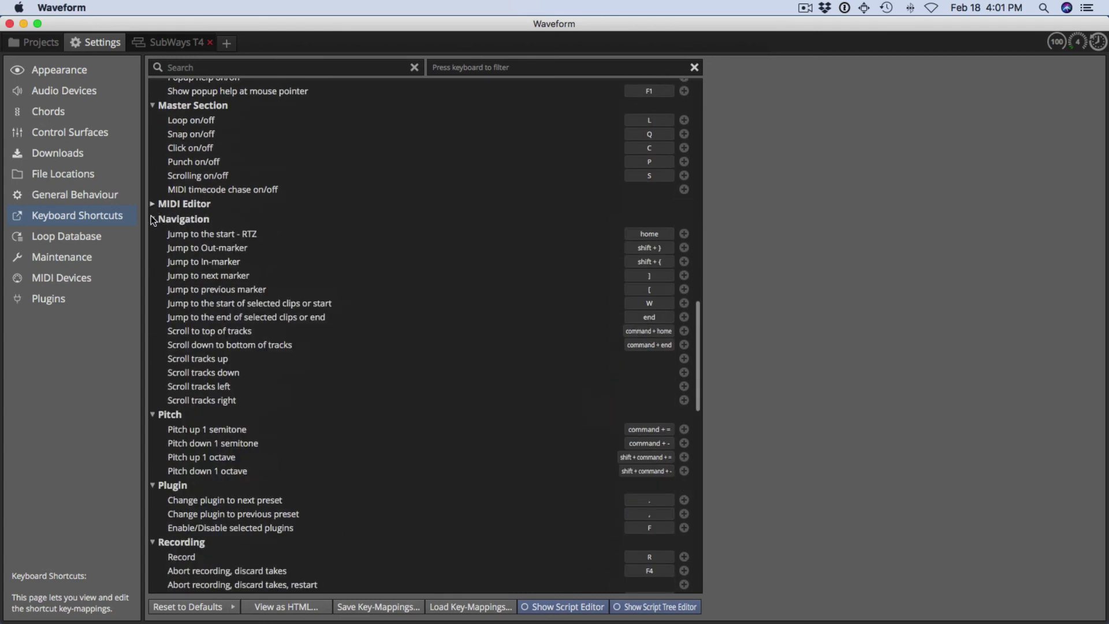
click(151, 218)
click(152, 220)
click(254, 238)
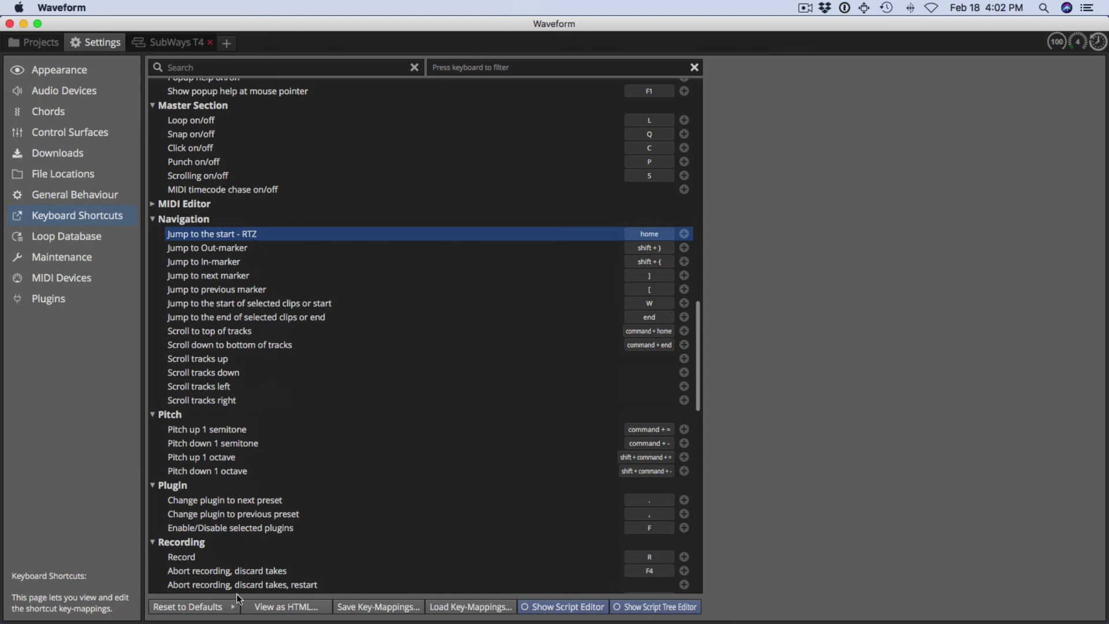
click(200, 611)
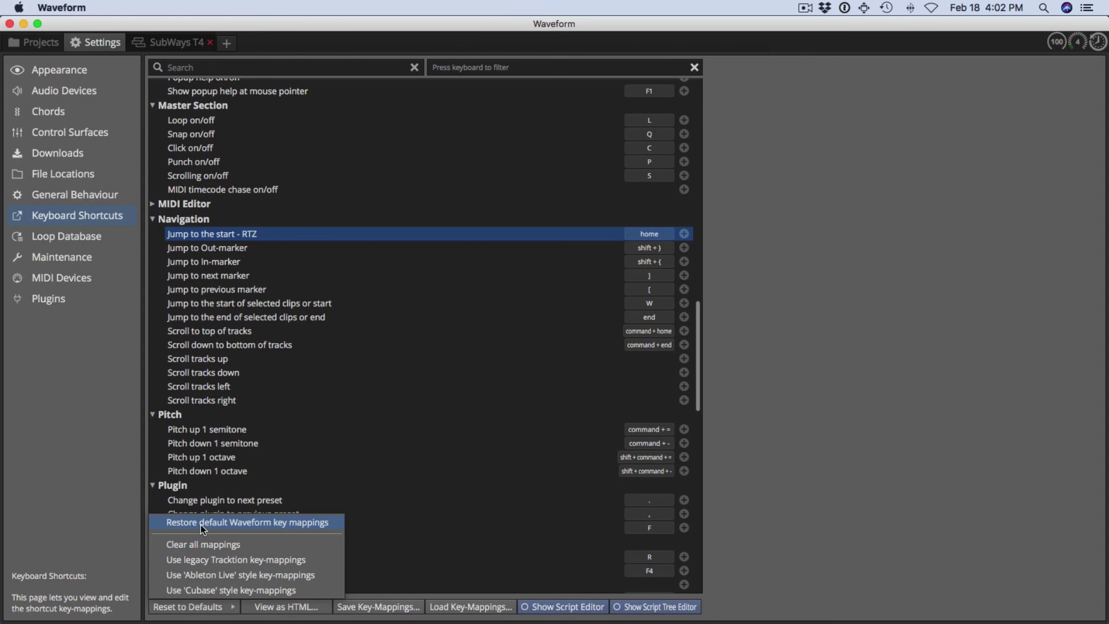
click(472, 370)
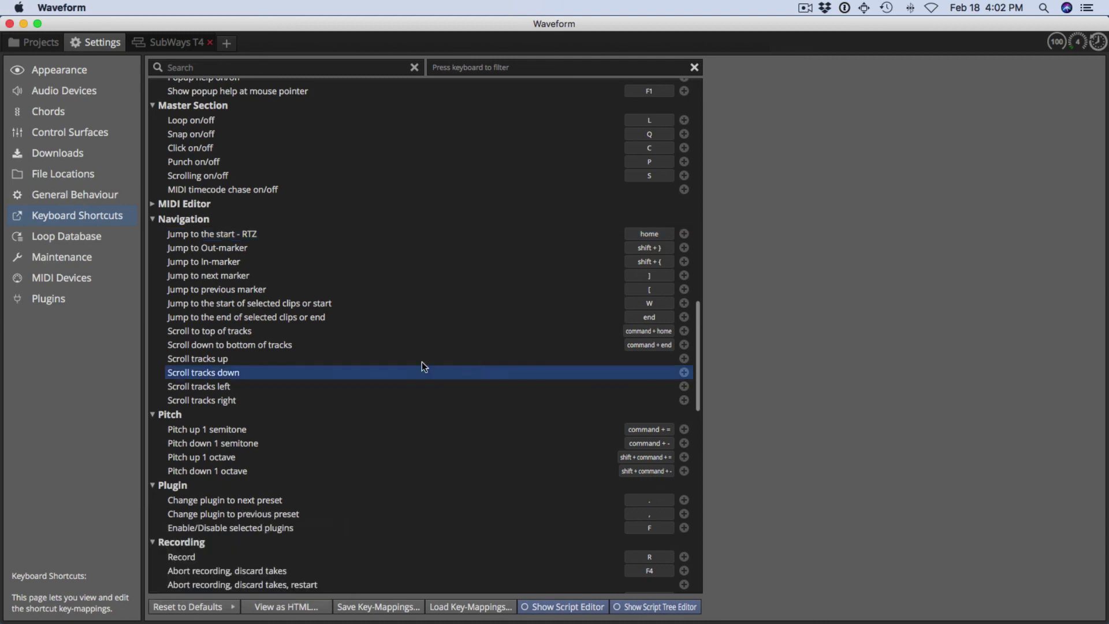
scroll(272, 506, down, 10)
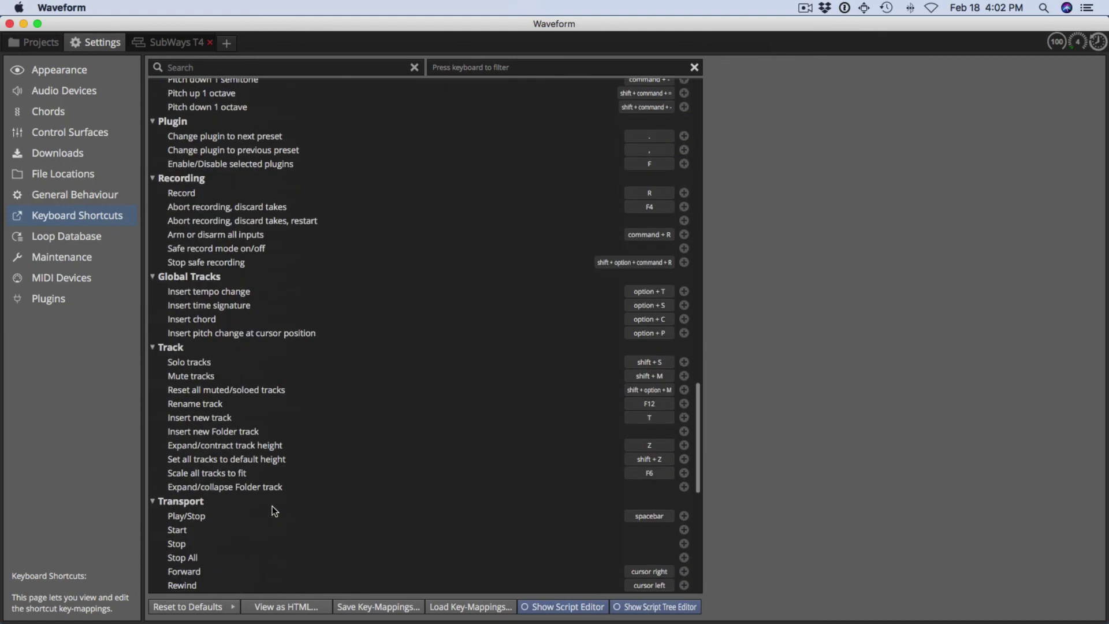
scroll(273, 506, down, 5)
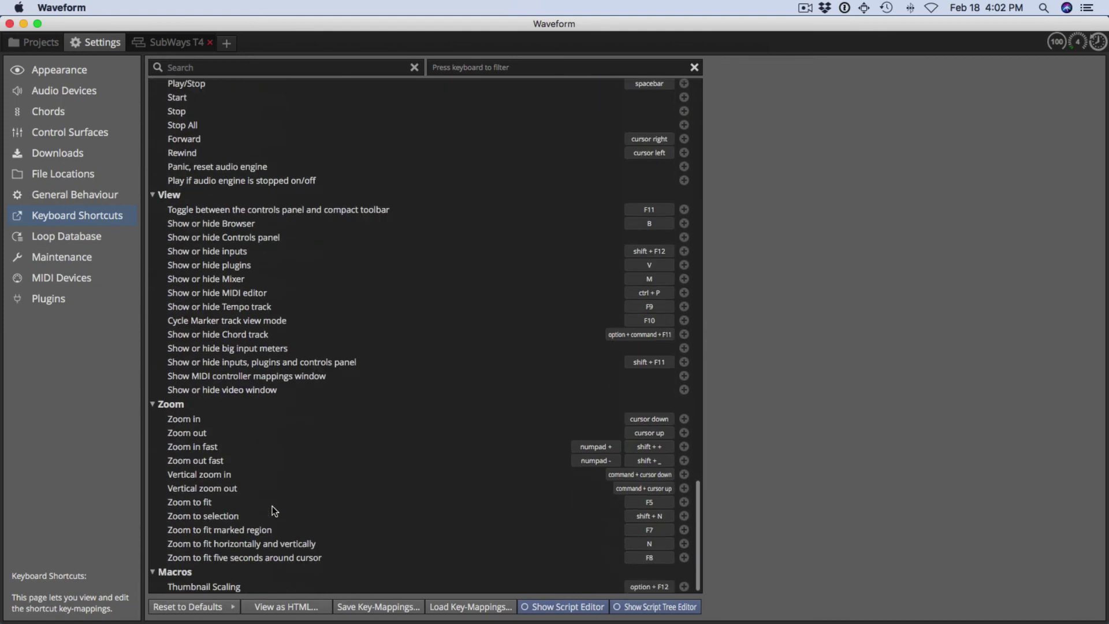
scroll(272, 506, up, 15)
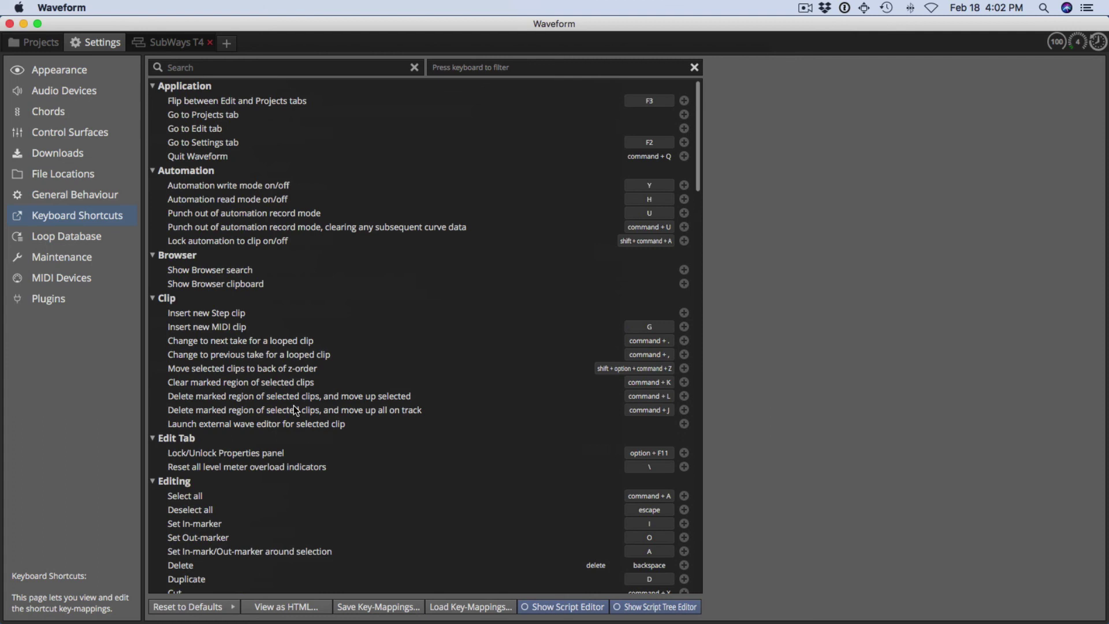